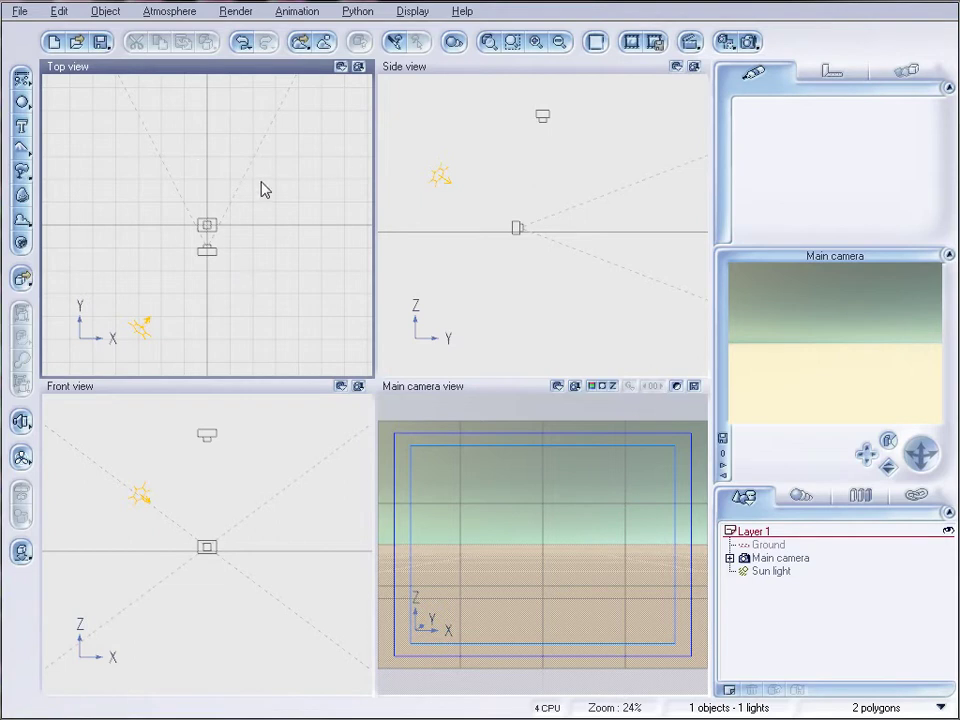
# - Add a new terrain, Terrain2, enlarge its footprint and shift it left in the Top view
pyautogui.click(21, 146)
pyautogui.moveTo(240, 200); pyautogui.dragTo(441, 81)
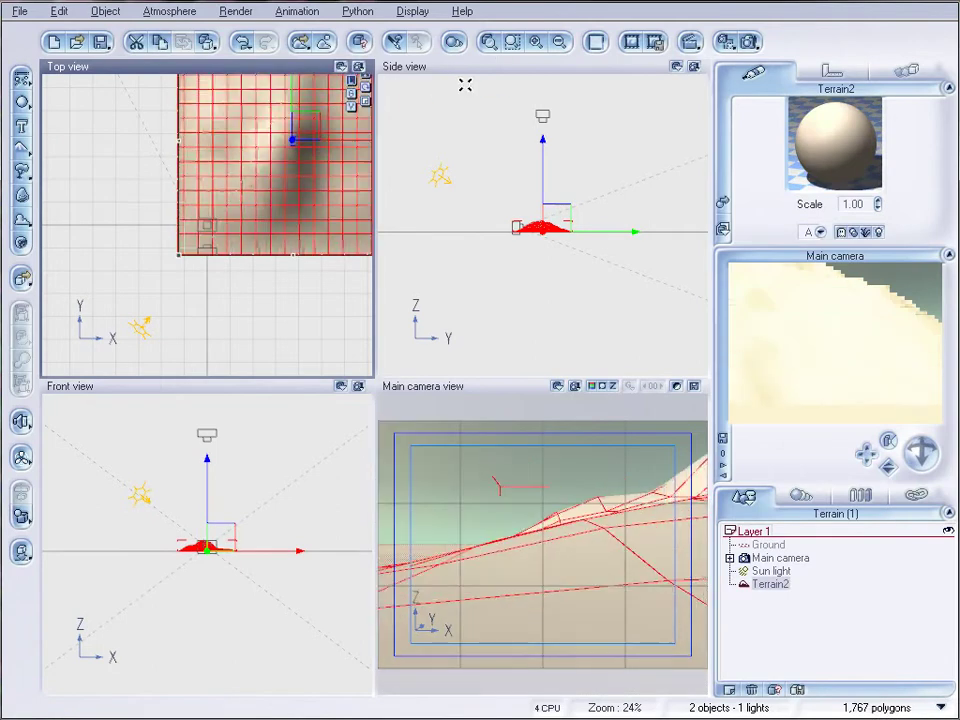
pyautogui.moveTo(311, 133); pyautogui.dragTo(205, 125)
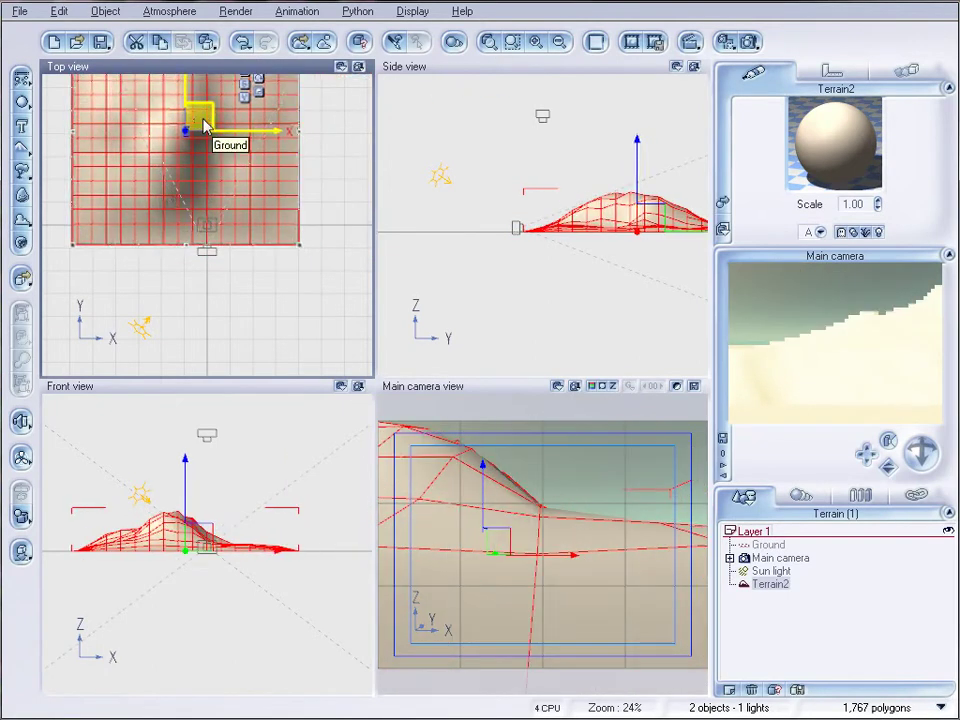
# - Switch Terrain2's material colouring to Mapped picture and bring up the bump function's options
pyautogui.doubleClick(810, 202)
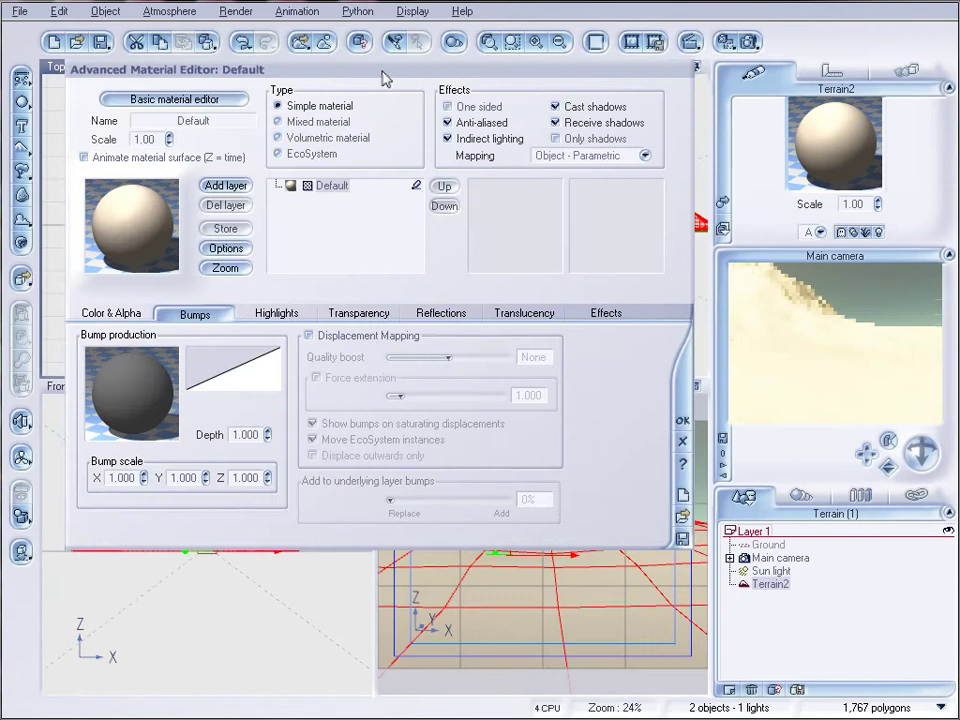
pyautogui.moveTo(386, 78); pyautogui.dragTo(409, 175)
pyautogui.click(134, 410)
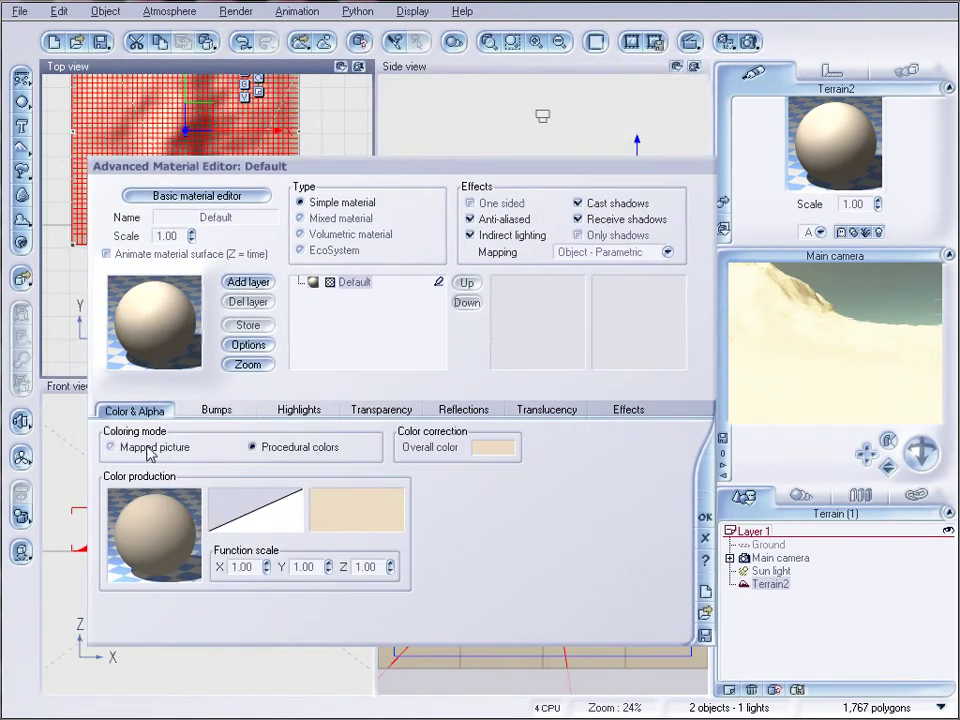
pyautogui.click(150, 449)
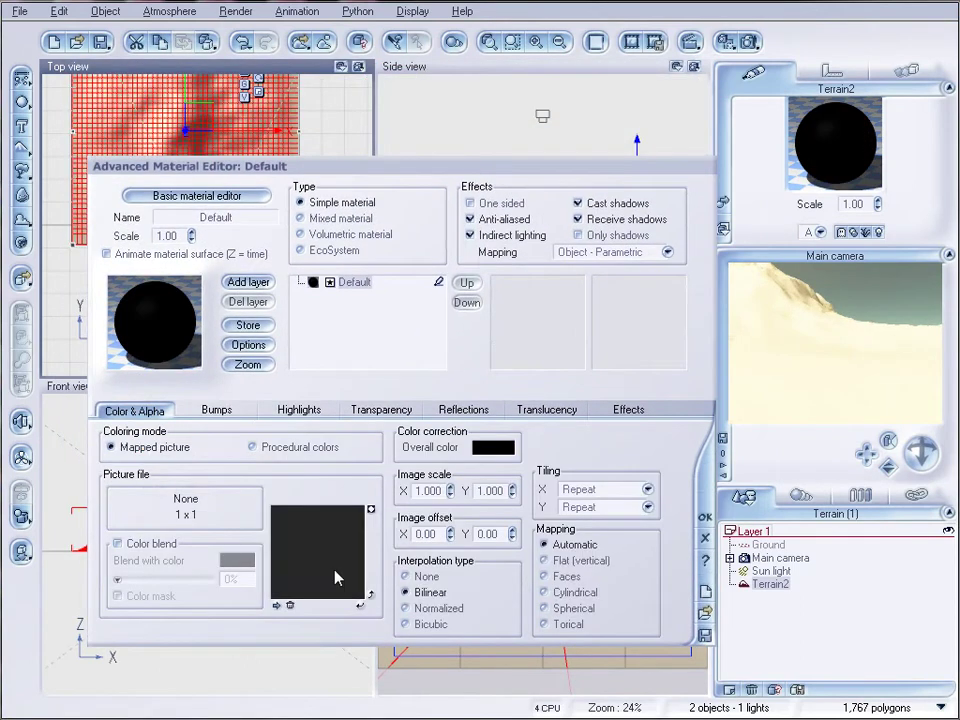
pyautogui.click(220, 409)
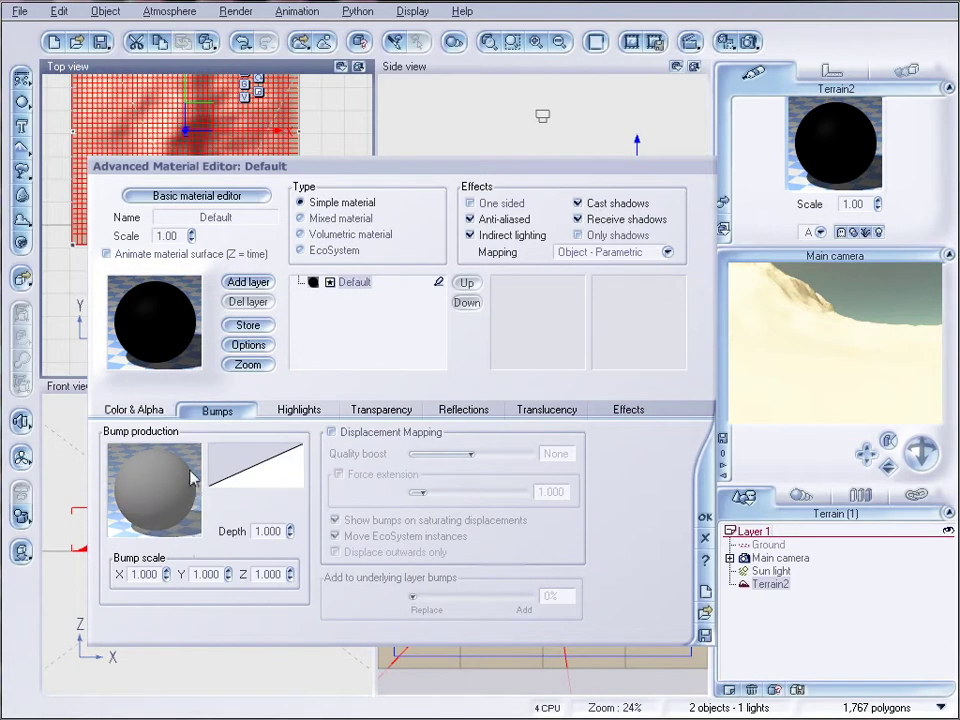
pyautogui.rightClick(148, 476)
# - Open the bump function in the Function Editor and reposition its two texture nodes
pyautogui.click(167, 484)
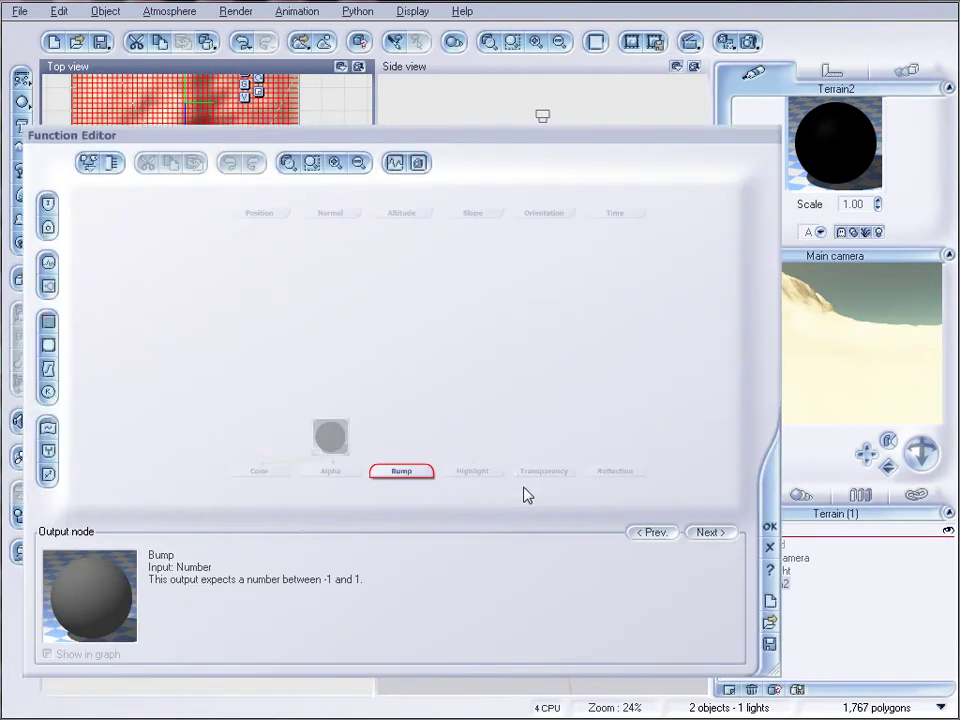
pyautogui.moveTo(352, 145); pyautogui.dragTo(409, 55)
pyautogui.moveTo(399, 343); pyautogui.dragTo(339, 274)
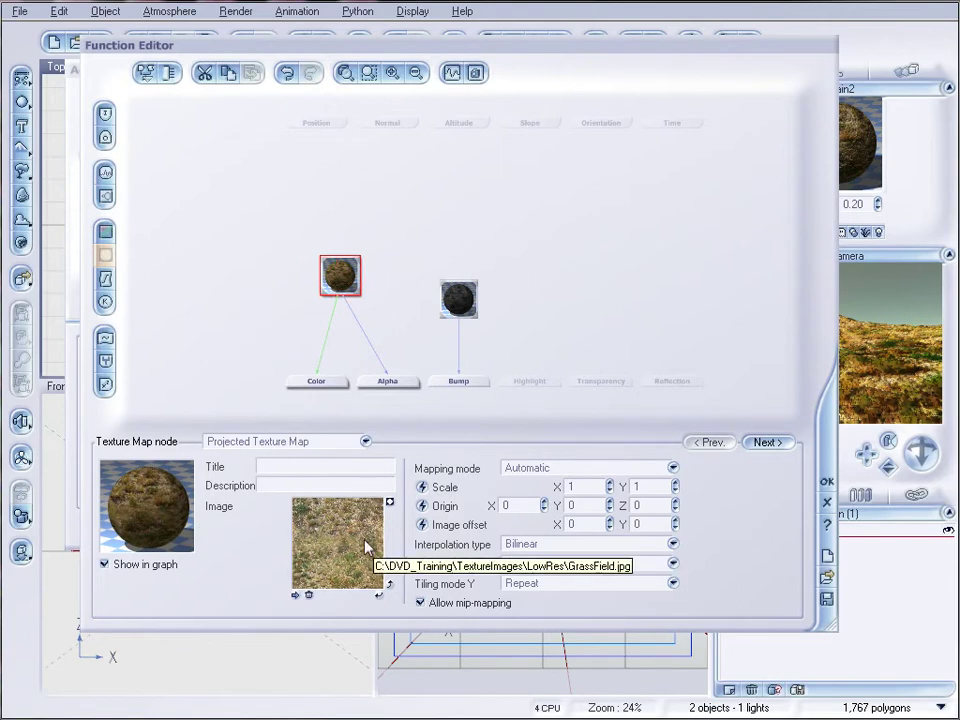
pyautogui.moveTo(450, 302); pyautogui.dragTo(405, 254)
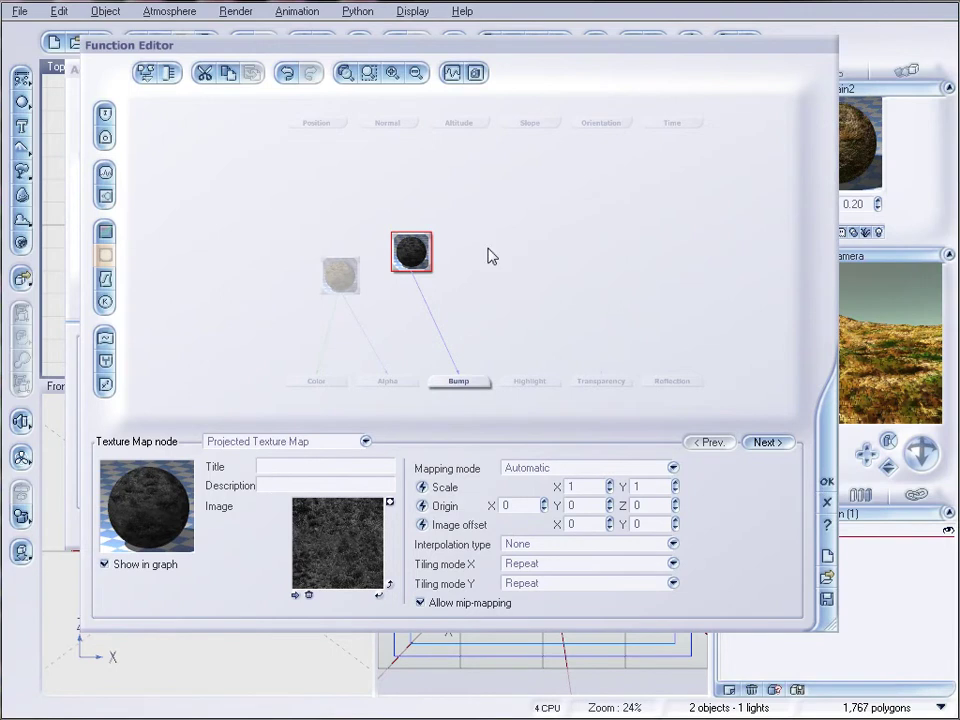
# - Confirm the function, close the material editor, and raise the material scale from 0.20 to 1.10
pyautogui.click(828, 485)
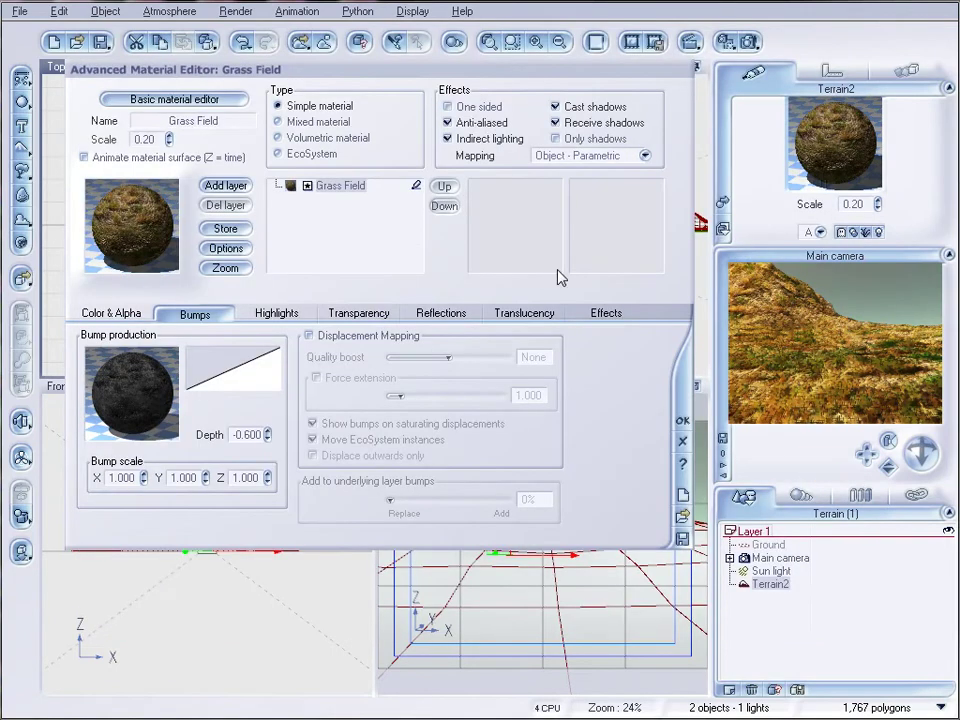
pyautogui.click(677, 418)
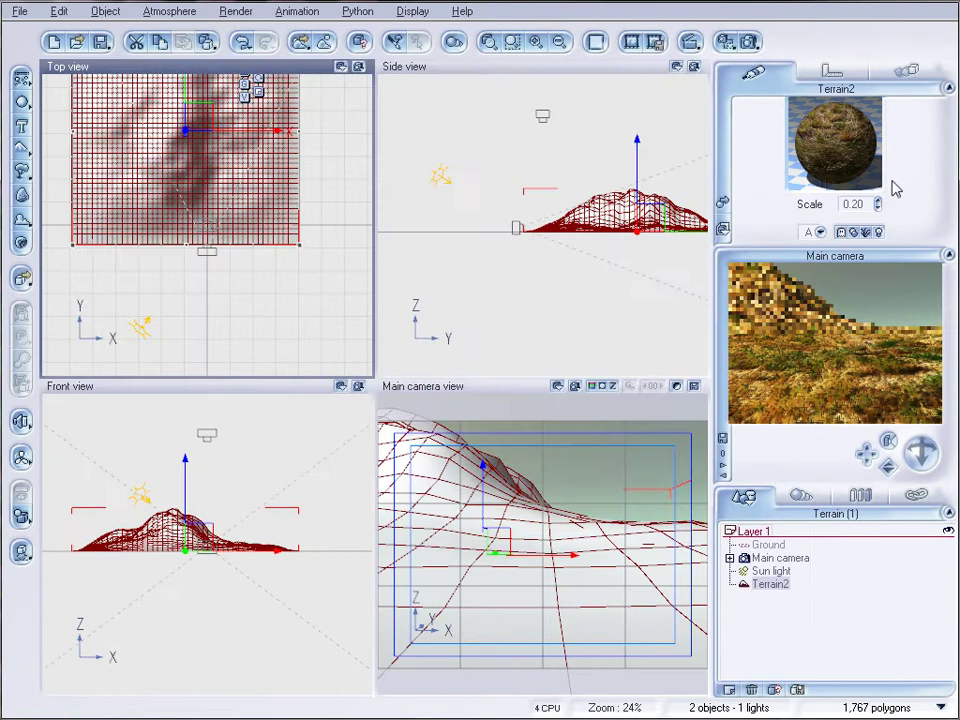
pyautogui.moveTo(877, 201); pyautogui.dragTo(879, 208)
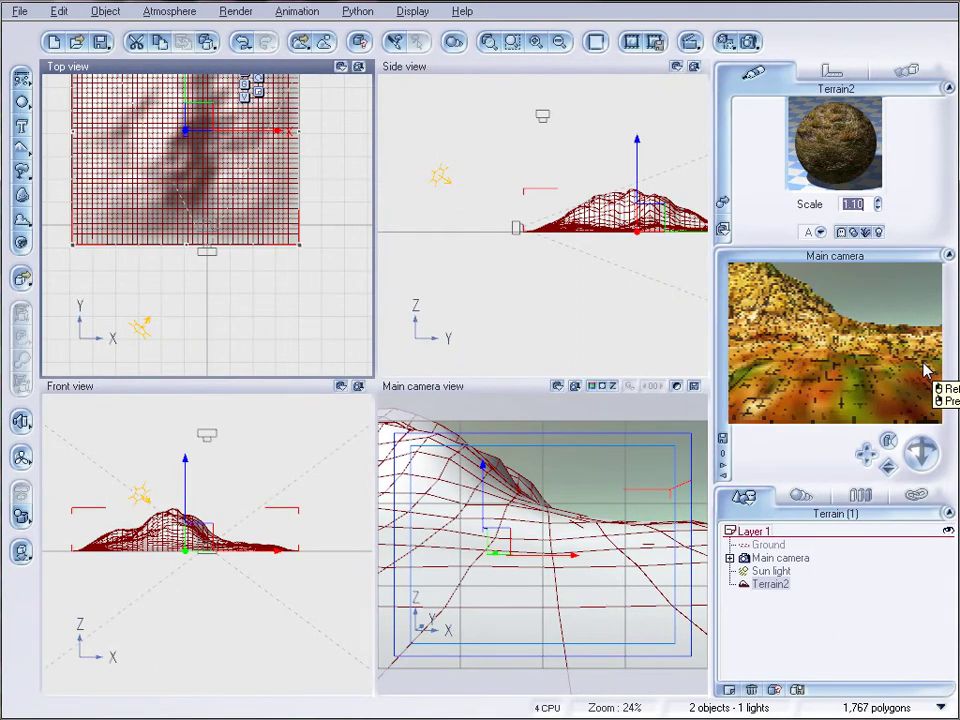
# - Render the camera view to inspect the blocky bump marks on the terrain
pyautogui.click(561, 39)
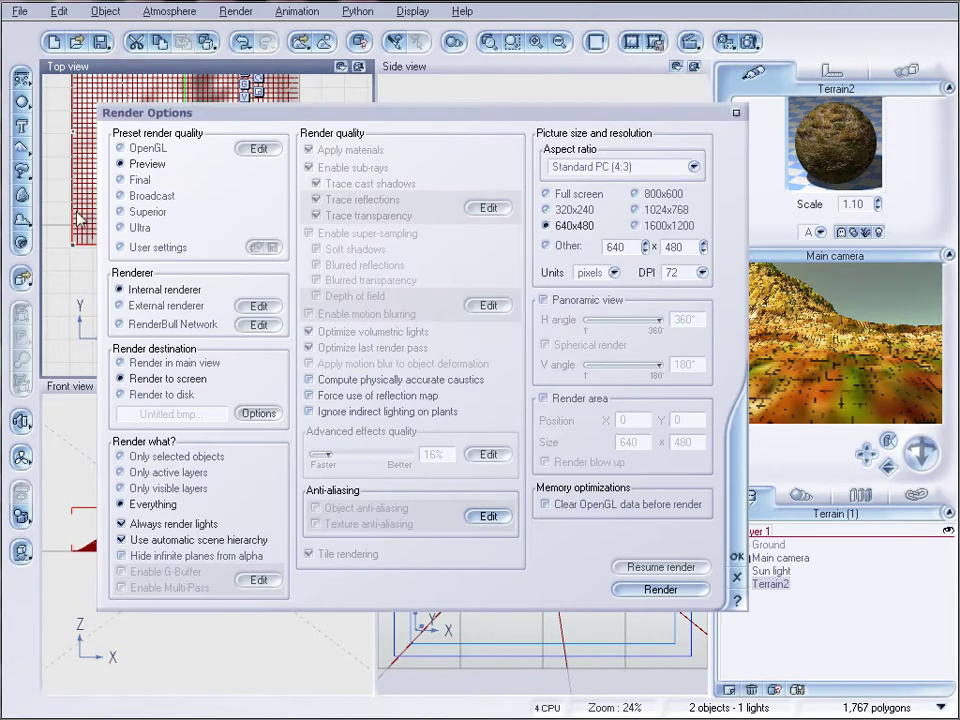
pyautogui.click(657, 590)
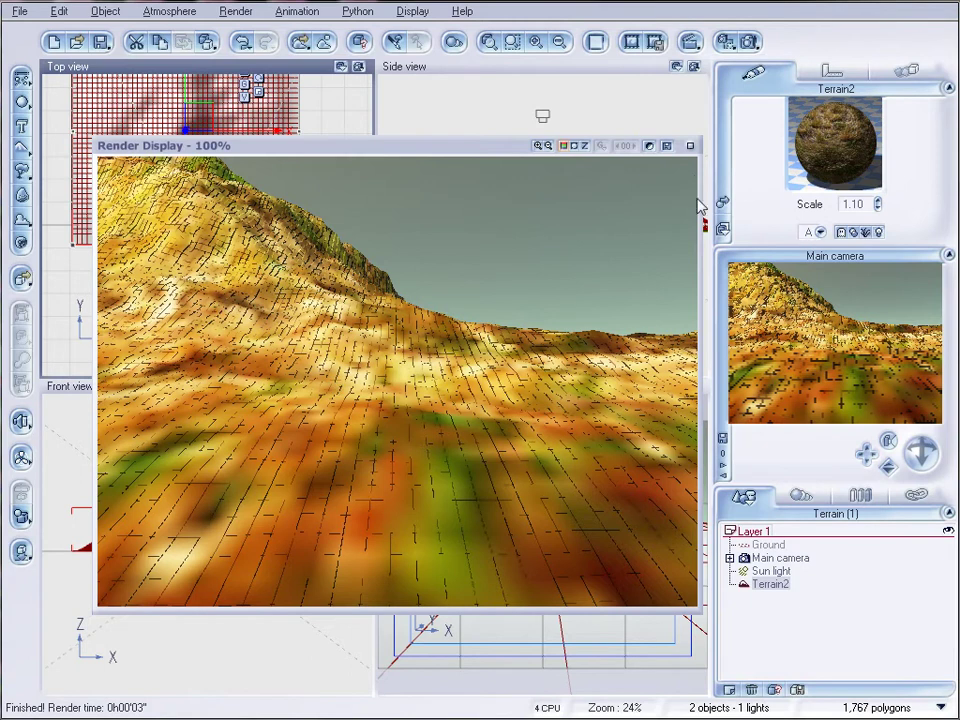
pyautogui.click(689, 145)
# - Set Grass Field's bump depth to 0 and re-render to compare the terrain
pyautogui.doubleClick(814, 146)
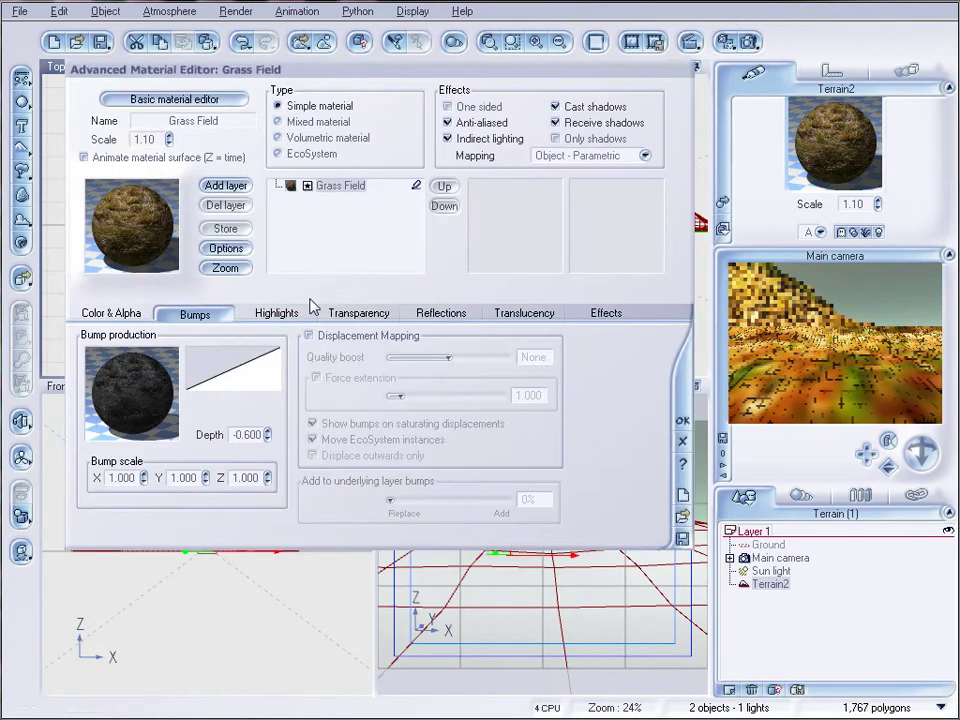
pyautogui.doubleClick(246, 434)
pyautogui.write('0')
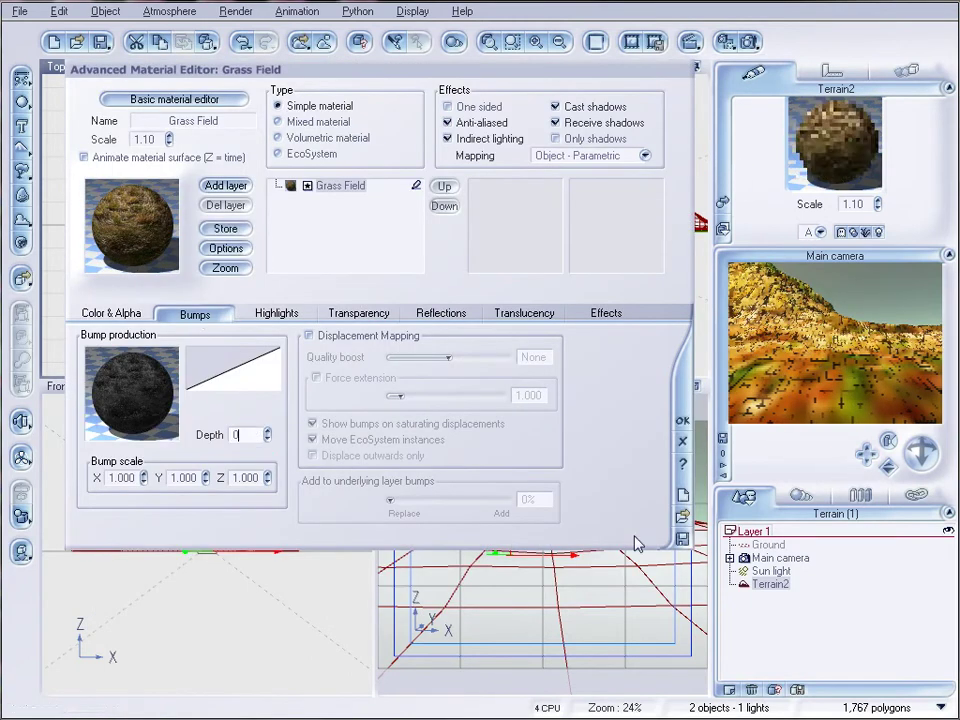
pyautogui.click(681, 425)
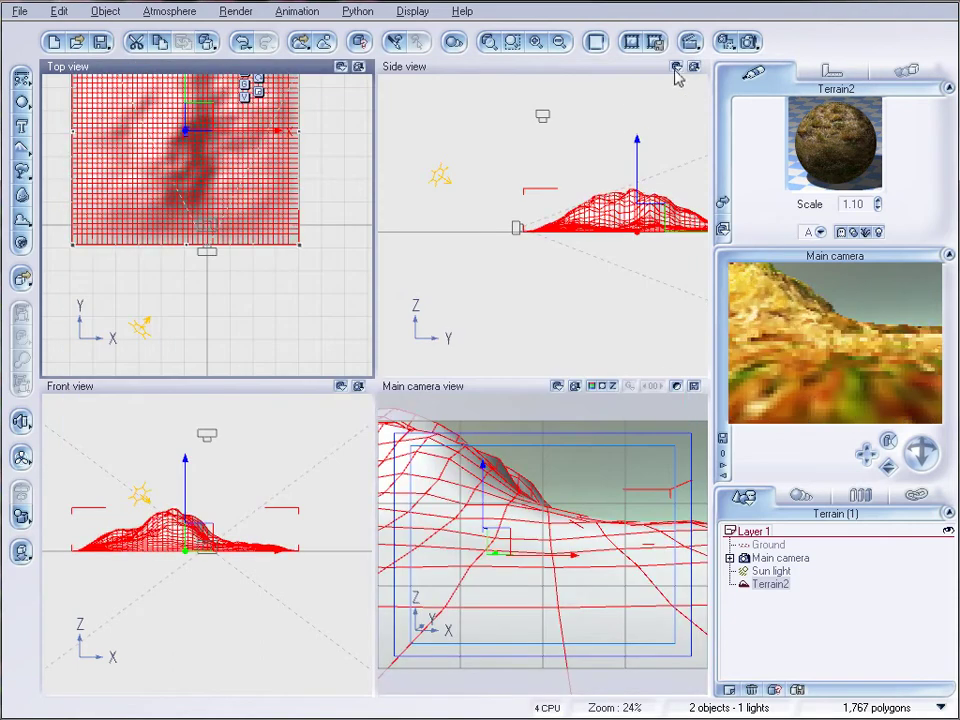
pyautogui.click(748, 40)
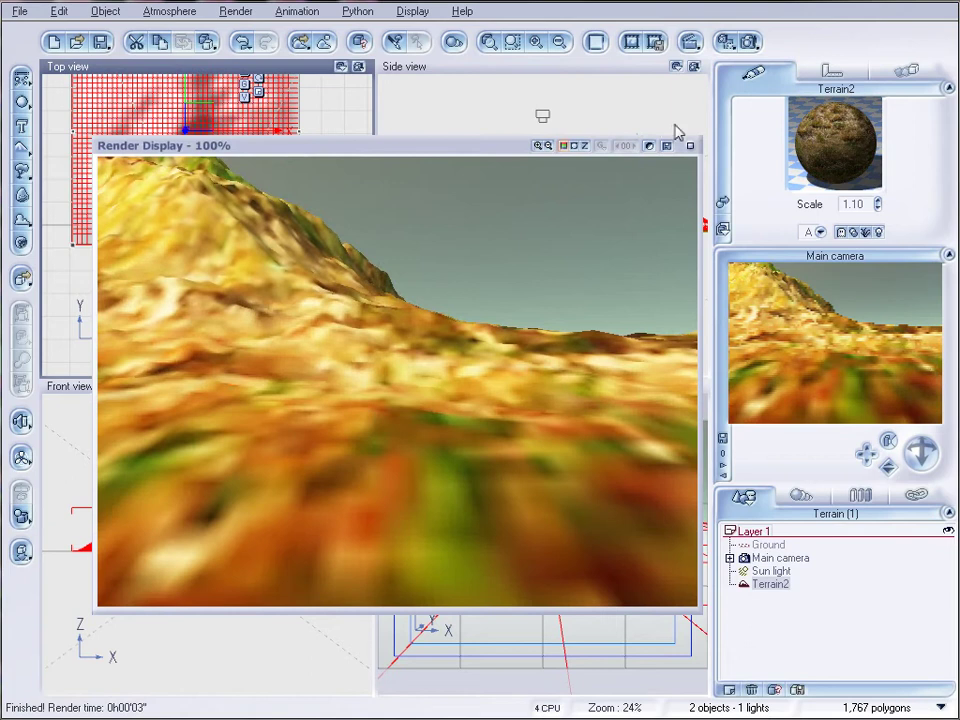
pyautogui.click(691, 147)
# - Set Grass Field's bump depth to 1
pyautogui.doubleClick(857, 167)
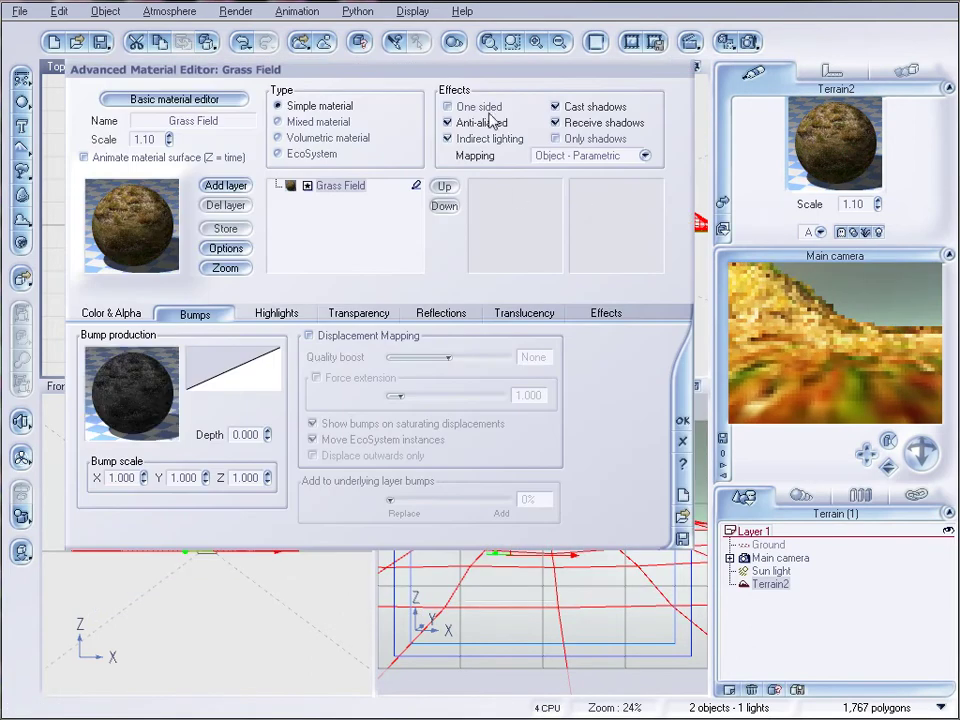
pyautogui.moveTo(486, 72); pyautogui.dragTo(508, 135)
pyautogui.doubleClick(272, 497)
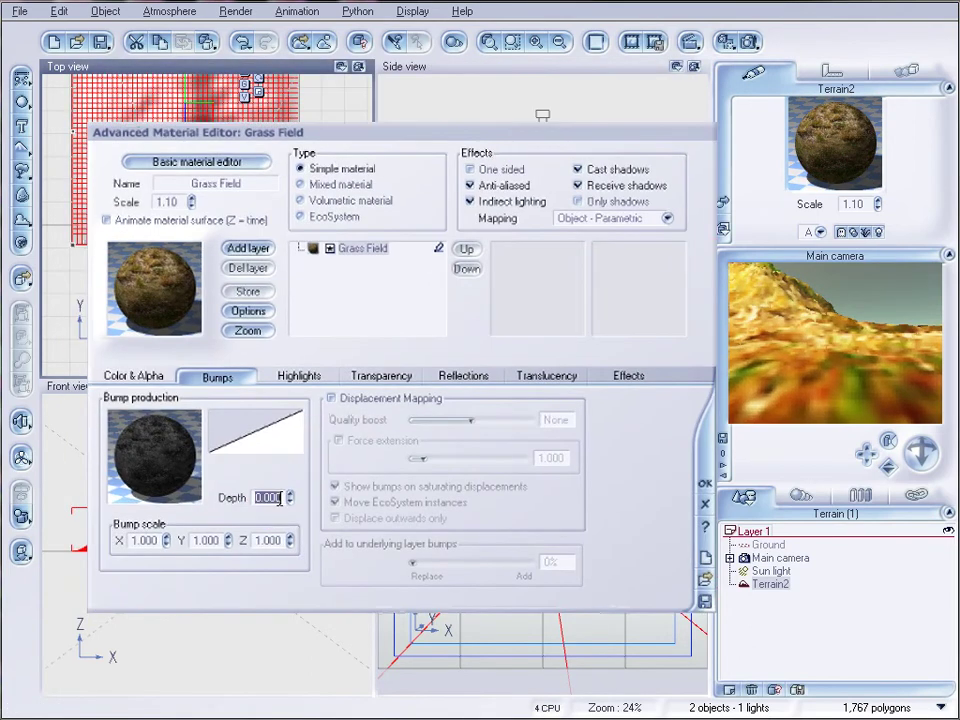
pyautogui.write('1')
# - Set the bump texture node's interpolation type to Bilinear in the Function Editor
pyautogui.rightClick(183, 453)
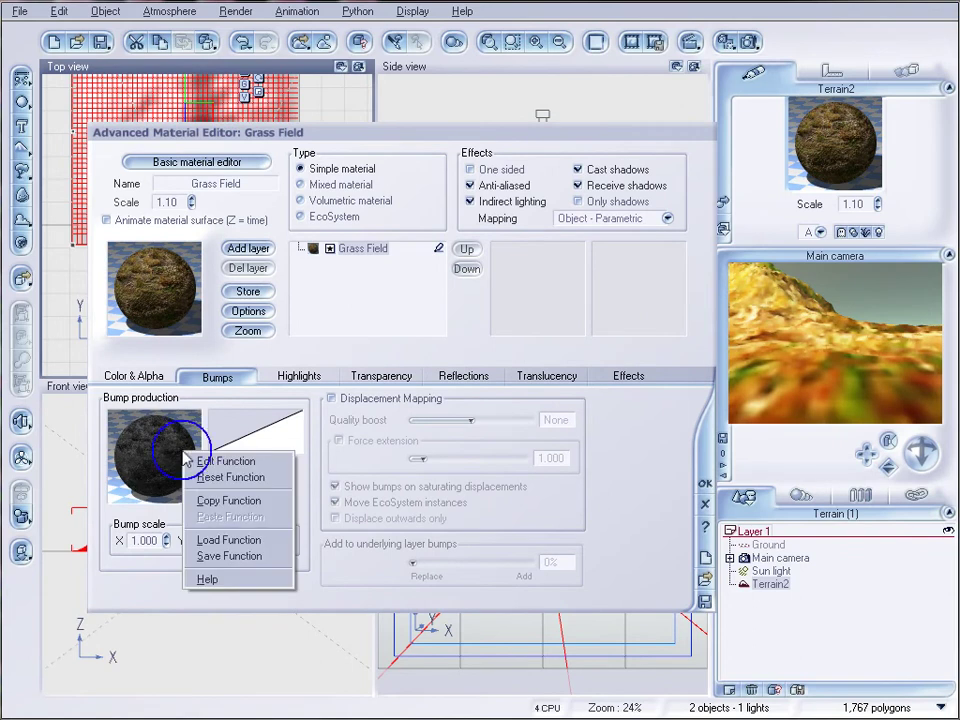
pyautogui.click(236, 464)
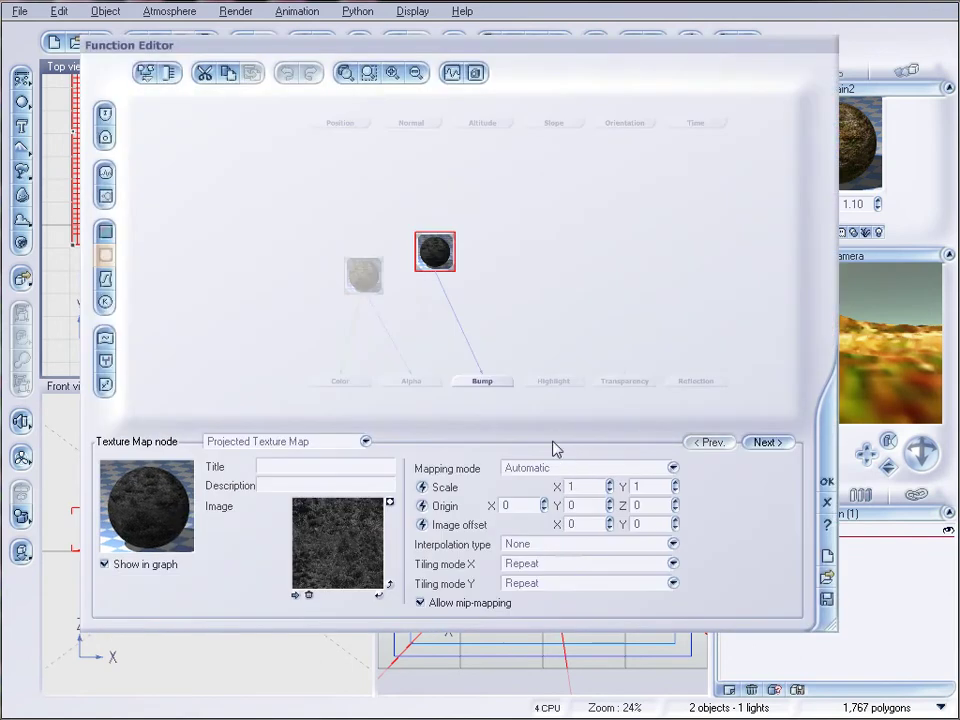
pyautogui.moveTo(435, 252); pyautogui.dragTo(506, 276)
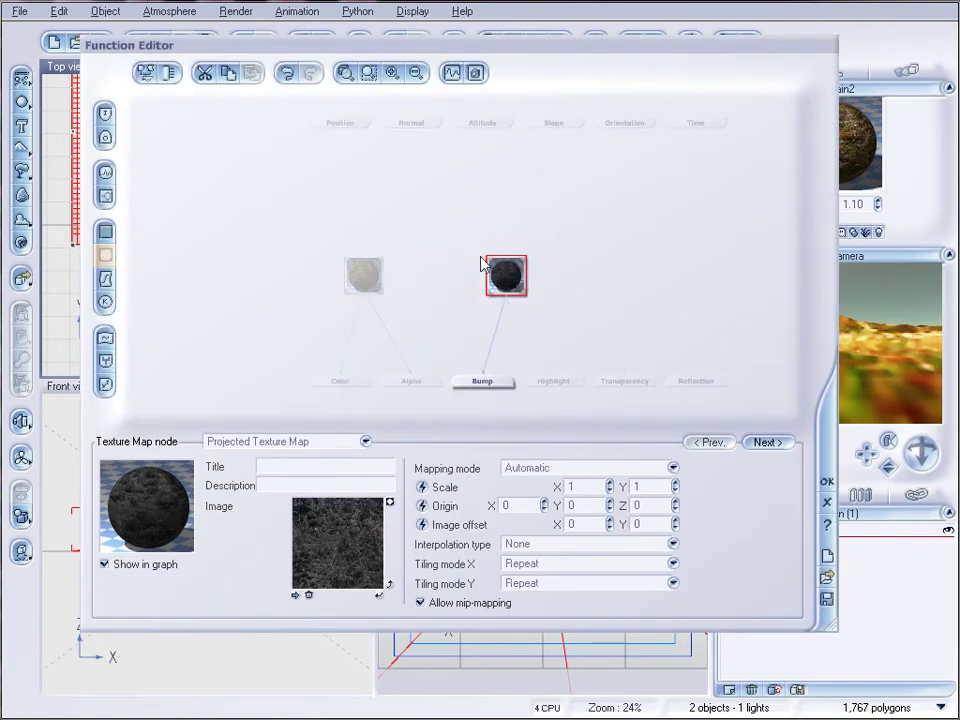
pyautogui.click(670, 545)
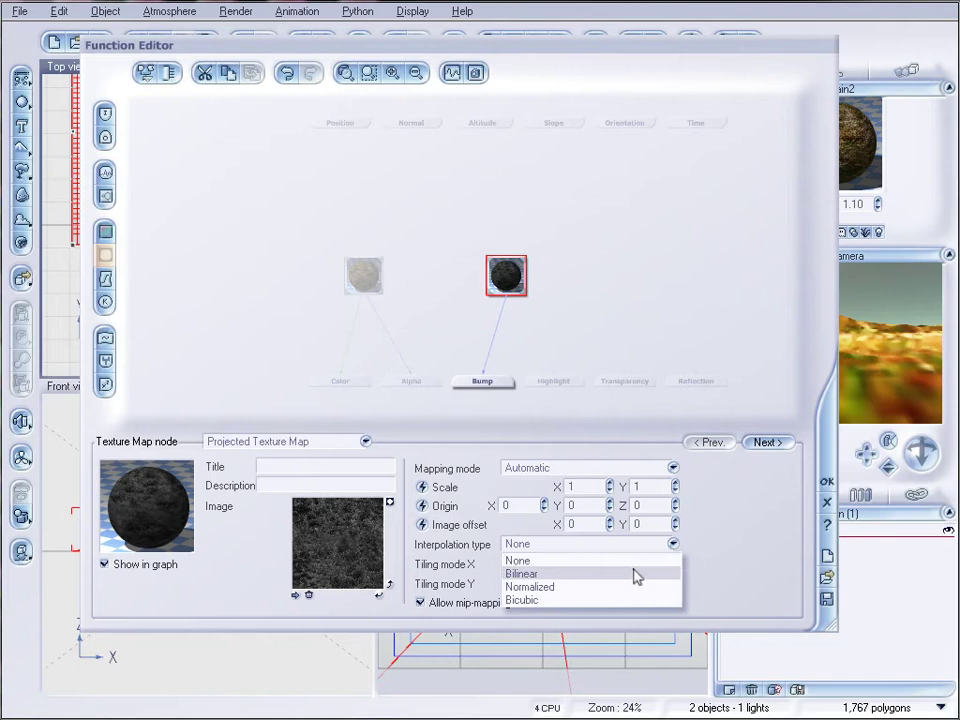
pyautogui.click(636, 575)
pyautogui.click(828, 483)
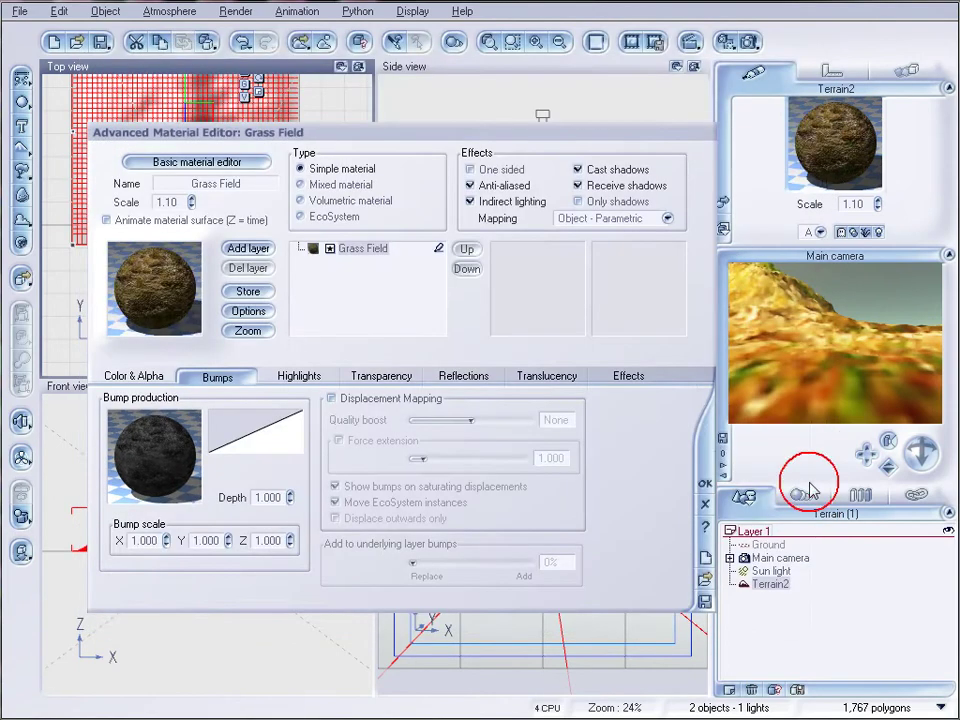
# - Render the terrain with Bilinear bumps to check for blocky tiles
pyautogui.click(741, 87)
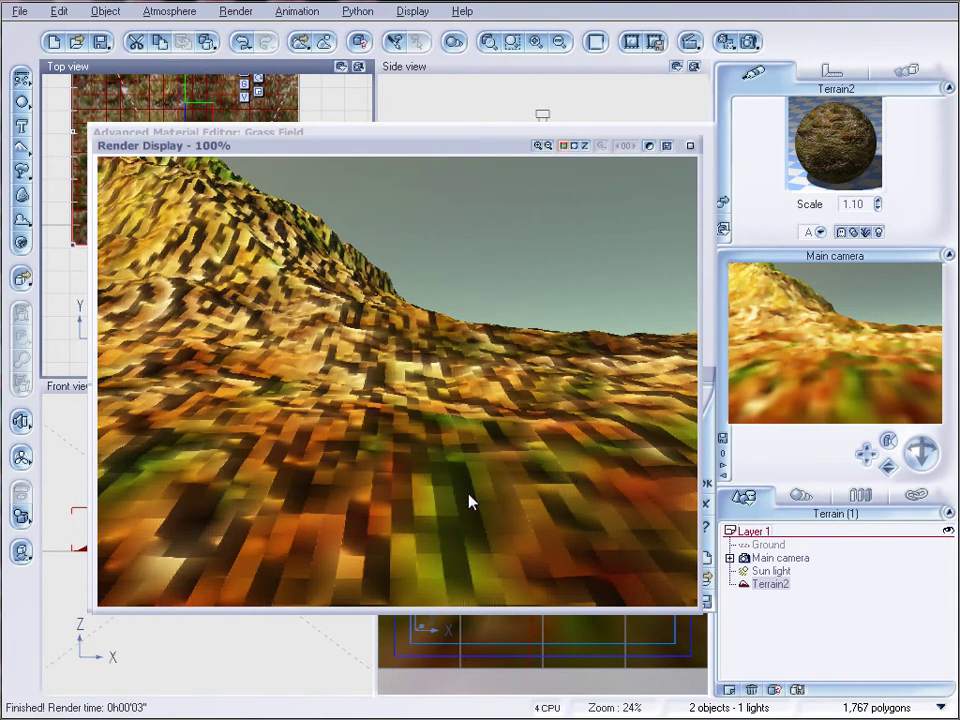
pyautogui.click(690, 146)
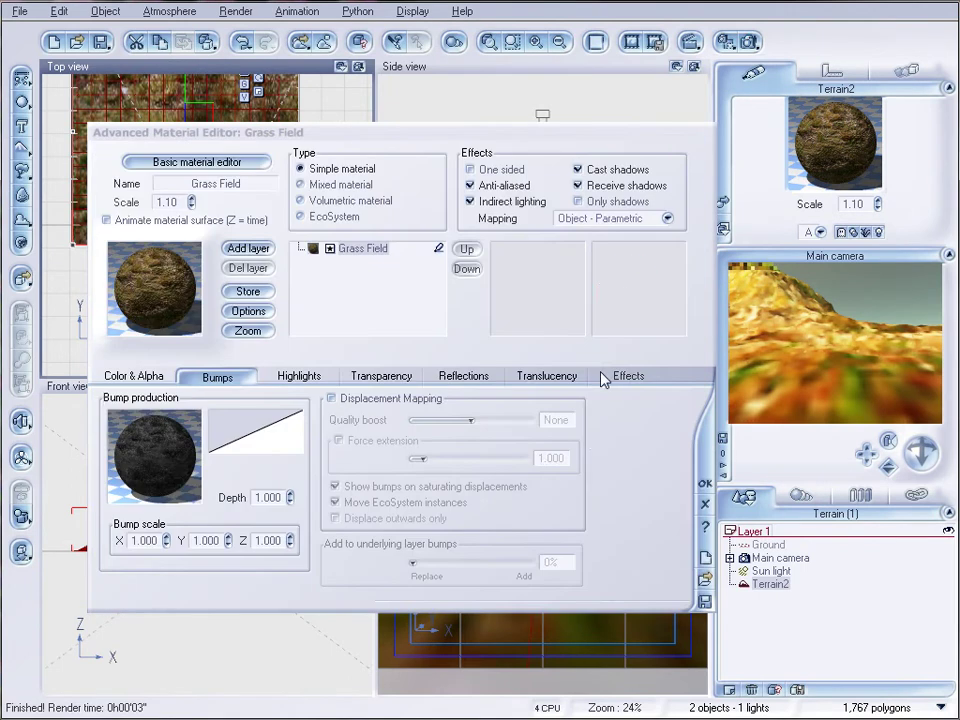
pyautogui.rightClick(181, 442)
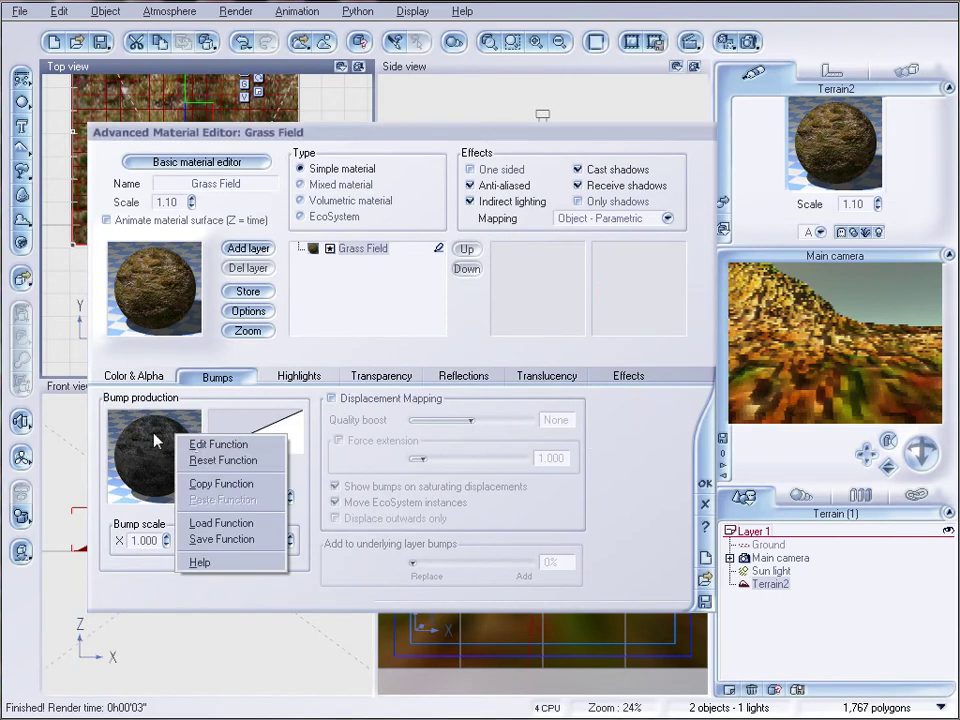
# - Change the bump texture's interpolation to Bicubic and start a test render
pyautogui.click(210, 444)
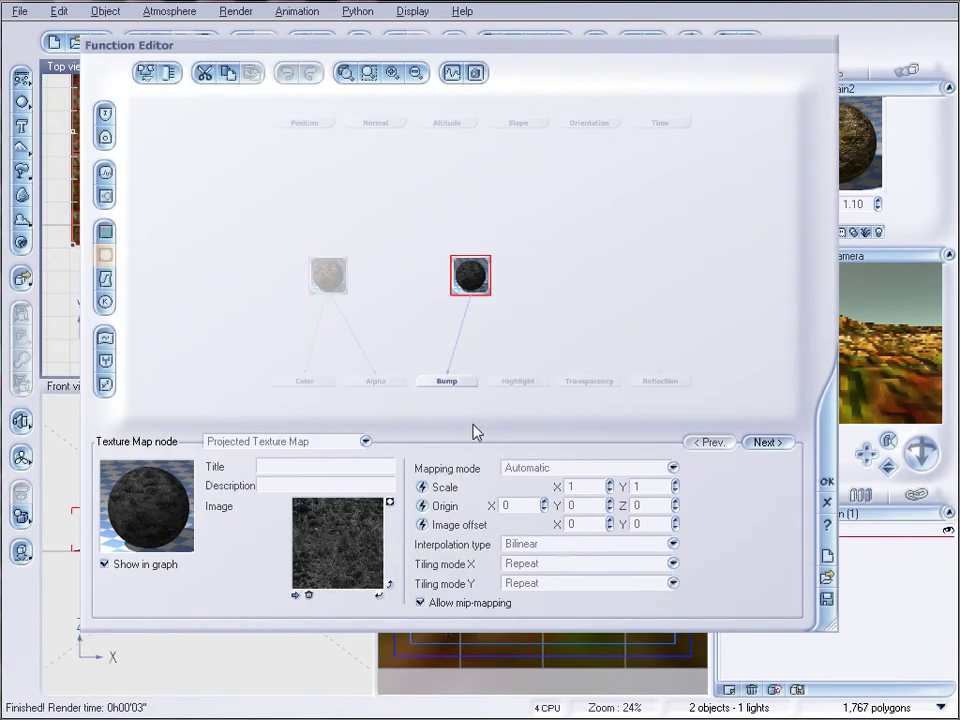
pyautogui.click(552, 541)
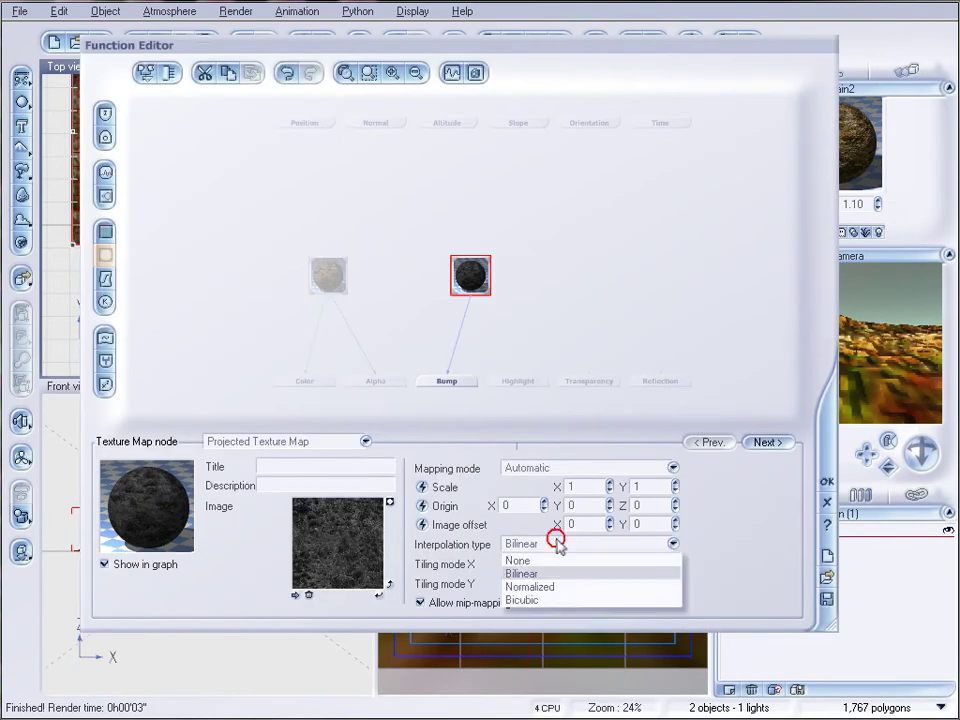
pyautogui.click(585, 602)
pyautogui.click(828, 484)
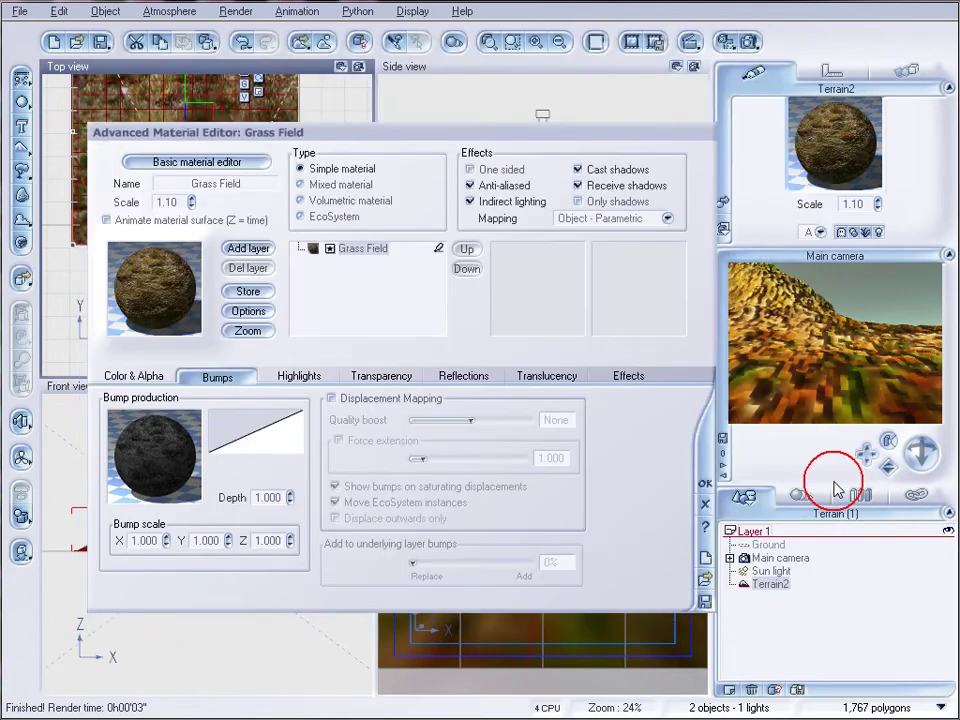
pyautogui.click(750, 41)
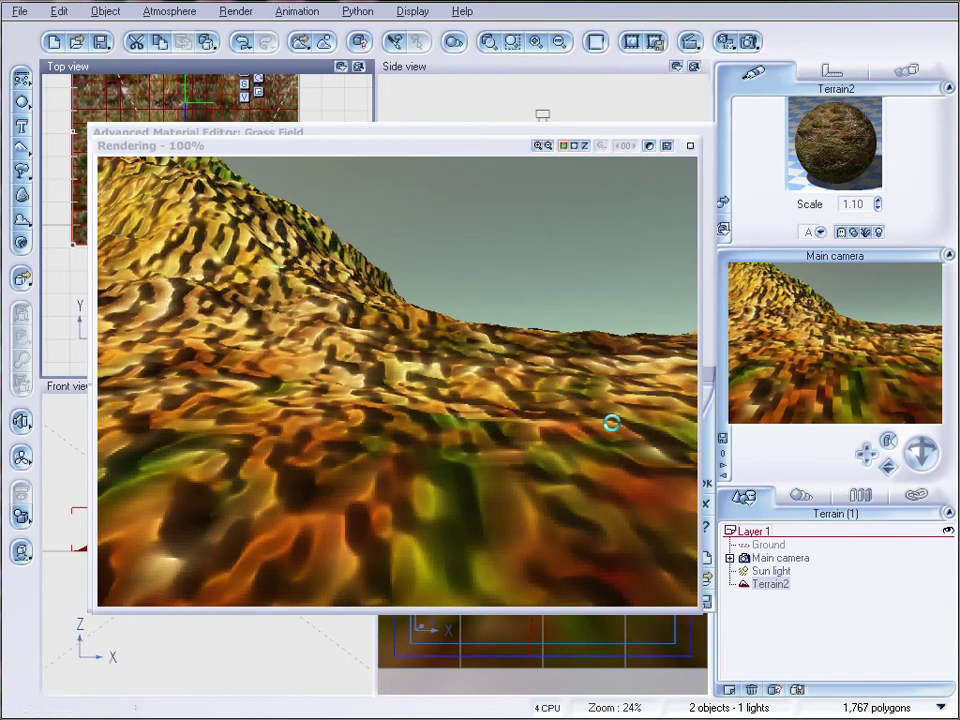
# - Lower Terrain2's material scale to 0.08 and render the finer grass detail
pyautogui.click(690, 147)
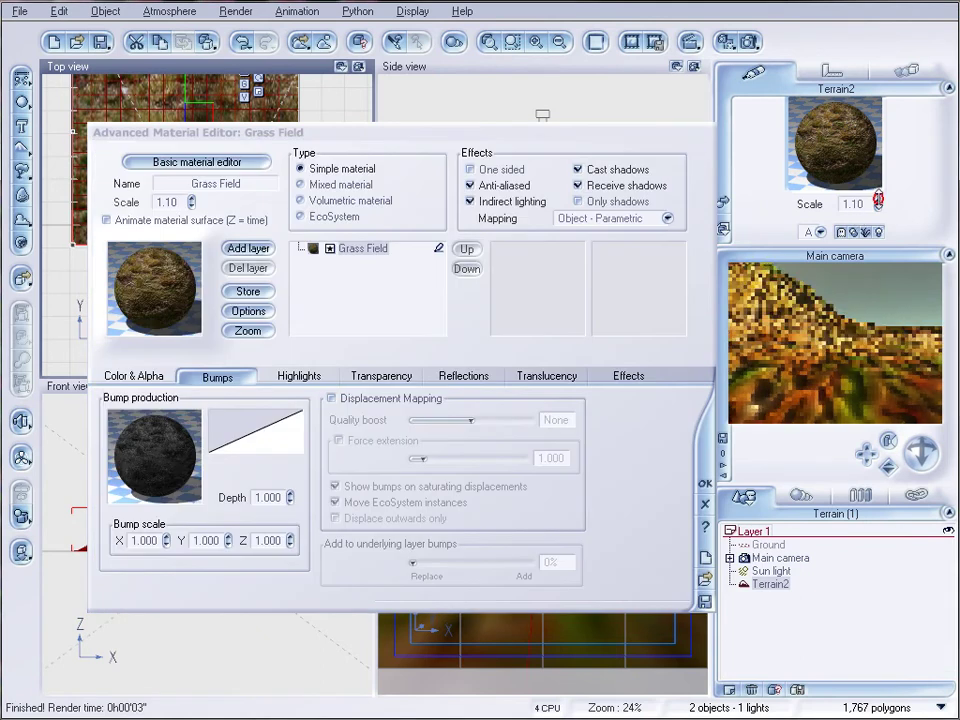
pyautogui.click(878, 208)
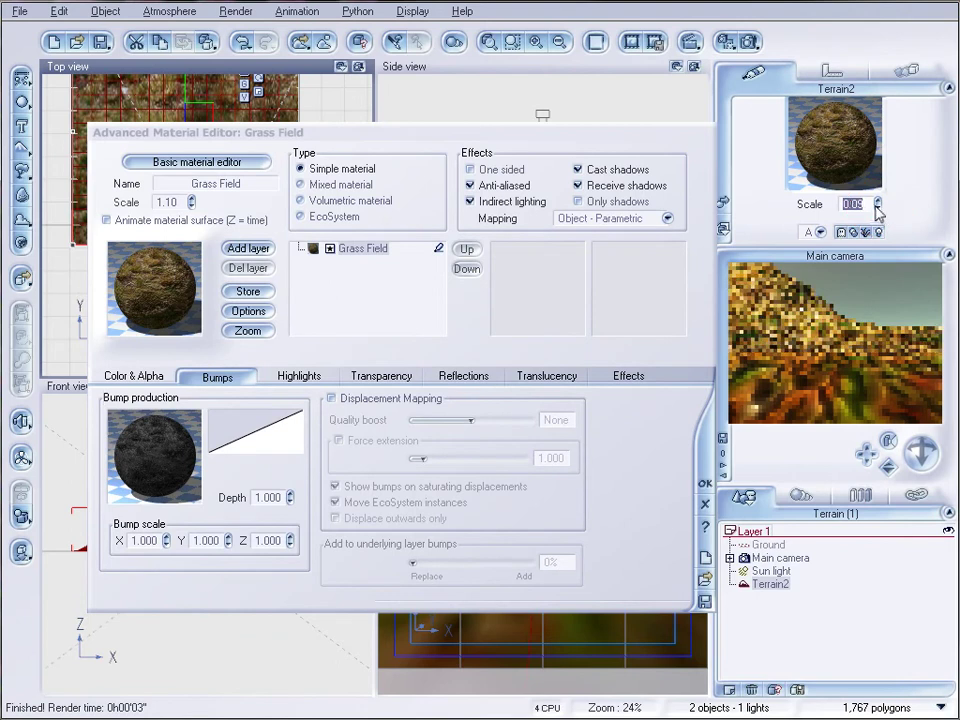
pyautogui.click(878, 208)
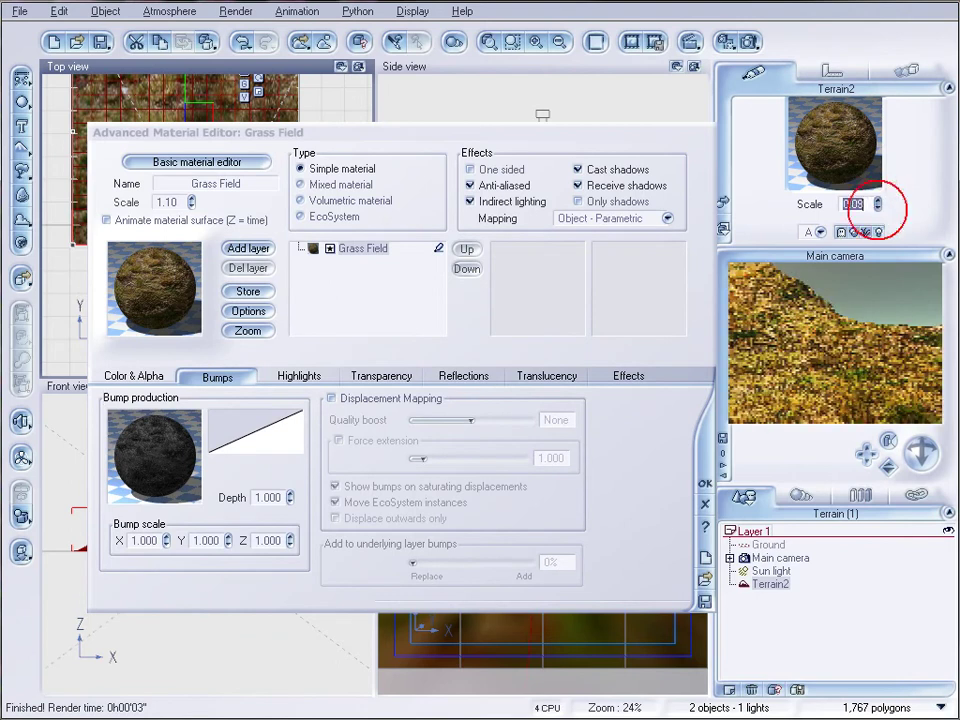
pyautogui.click(752, 41)
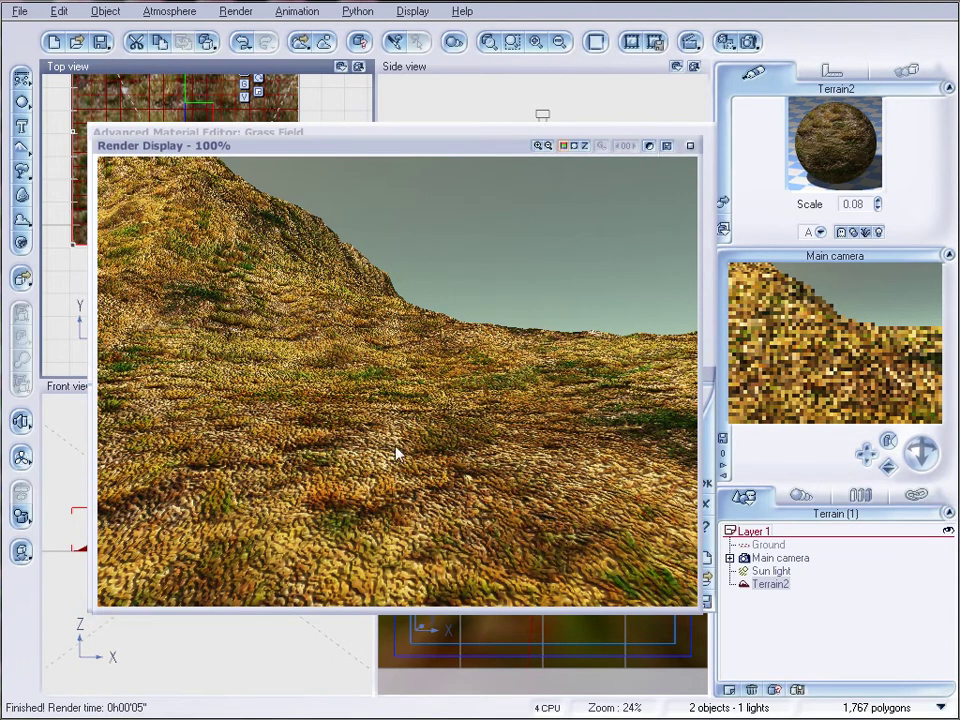
# - Close the finished render and open the bump function's node graph
pyautogui.click(689, 148)
pyautogui.rightClick(141, 454)
pyautogui.click(185, 459)
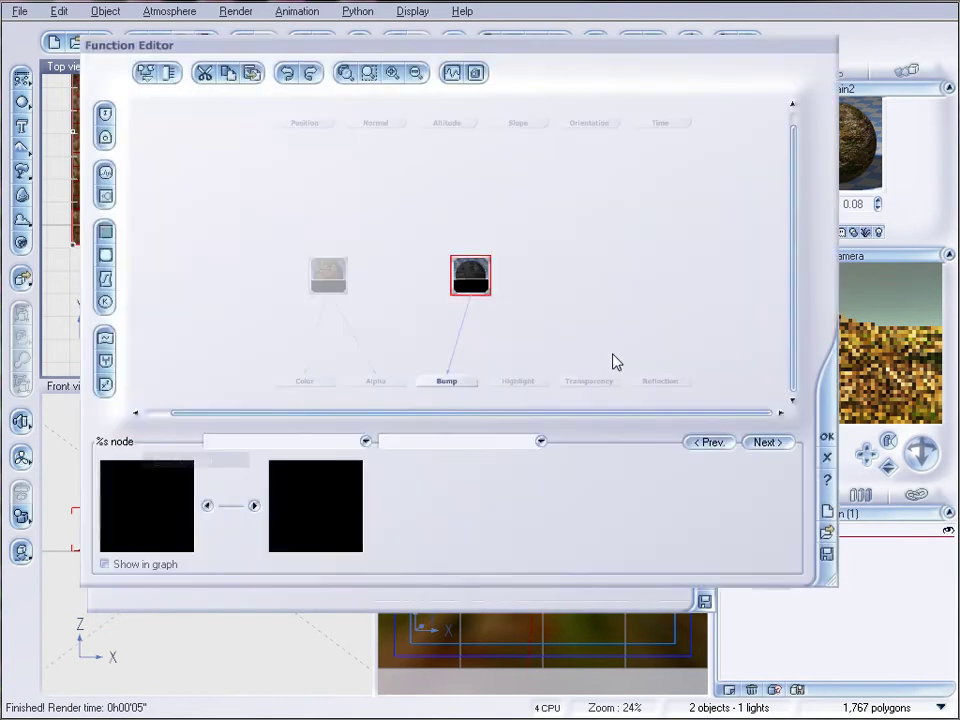
pyautogui.moveTo(472, 276); pyautogui.dragTo(426, 253)
# - Insert a Blender combiner on the link from the bump texture to the Bump output
pyautogui.click(437, 337)
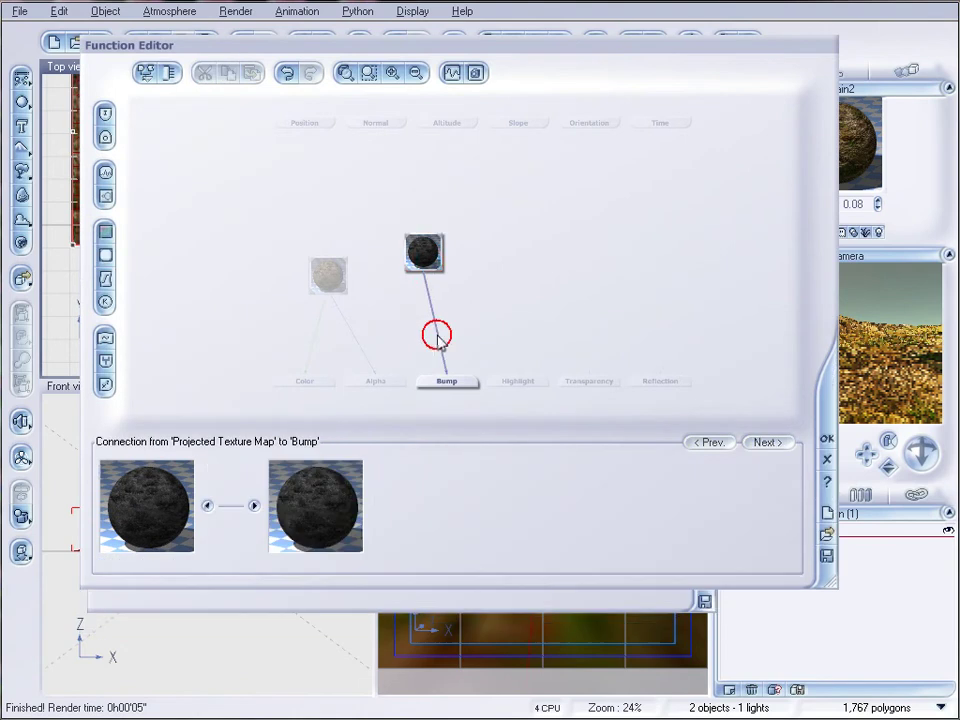
pyautogui.click(105, 360)
pyautogui.click(430, 336)
pyautogui.moveTo(439, 345); pyautogui.dragTo(524, 337)
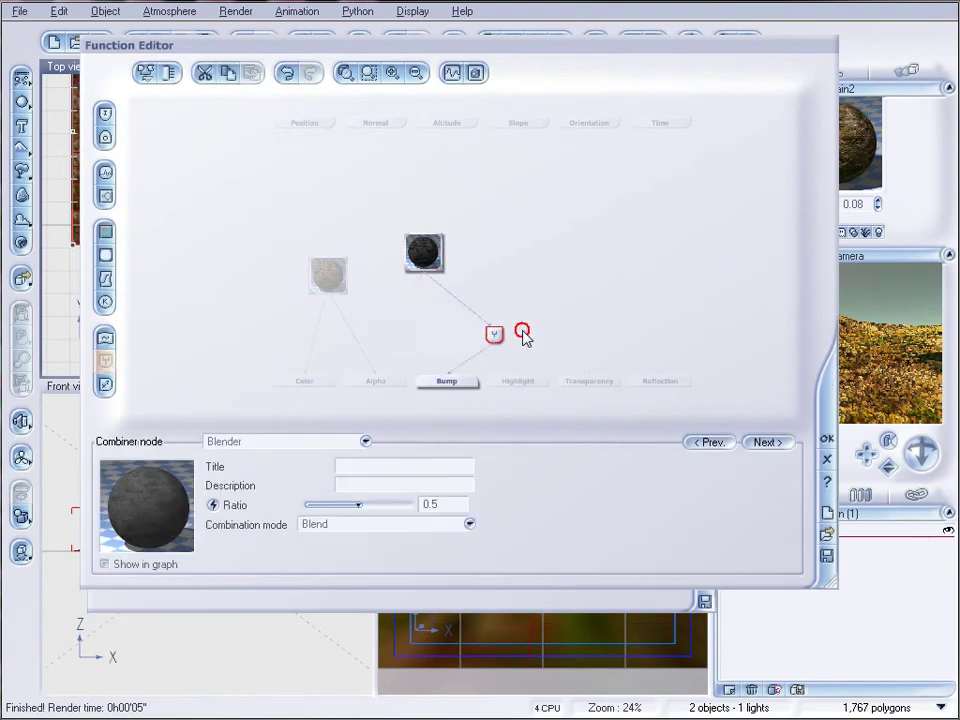
pyautogui.click(510, 244)
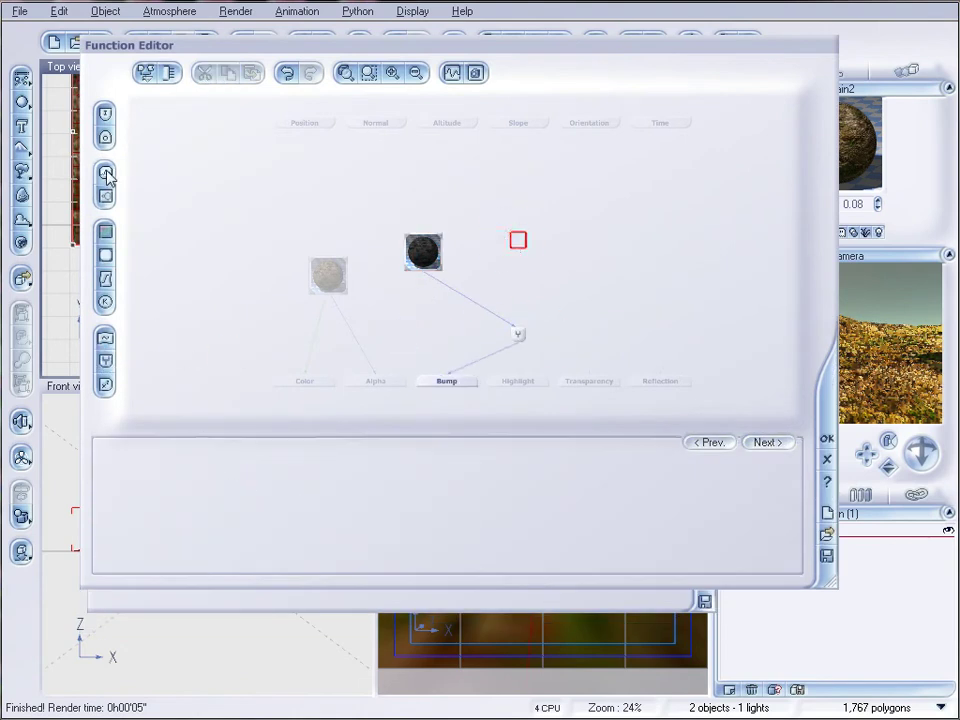
# - Add a Simple Fractal feeding the Blender, with X, Y and Z wavelengths of .1
pyautogui.click(105, 196)
pyautogui.moveTo(519, 329); pyautogui.dragTo(525, 226)
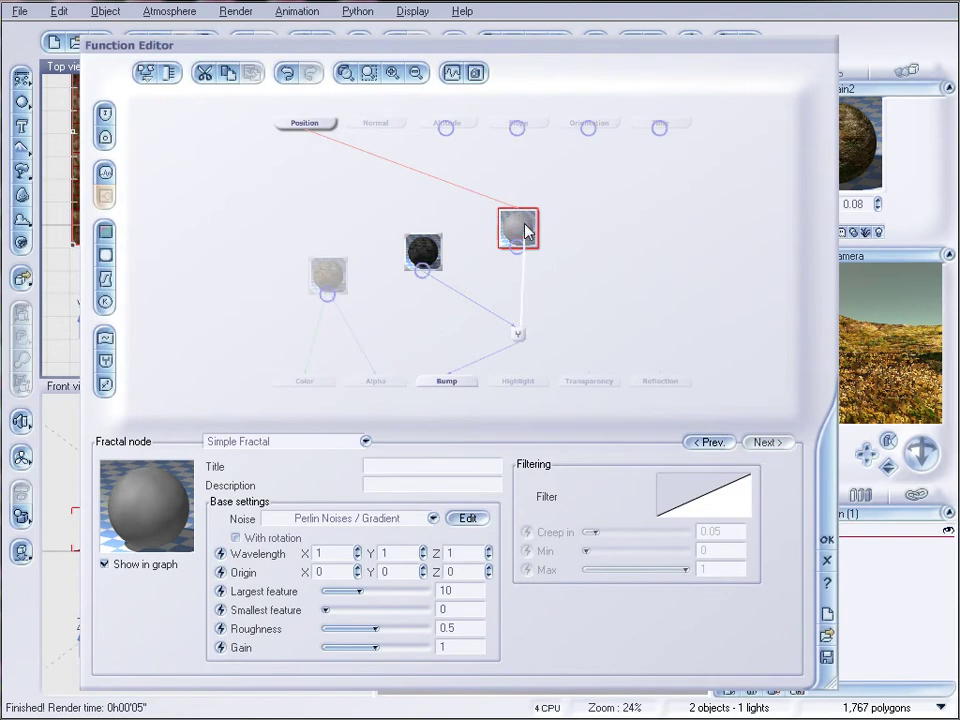
pyautogui.click(338, 553)
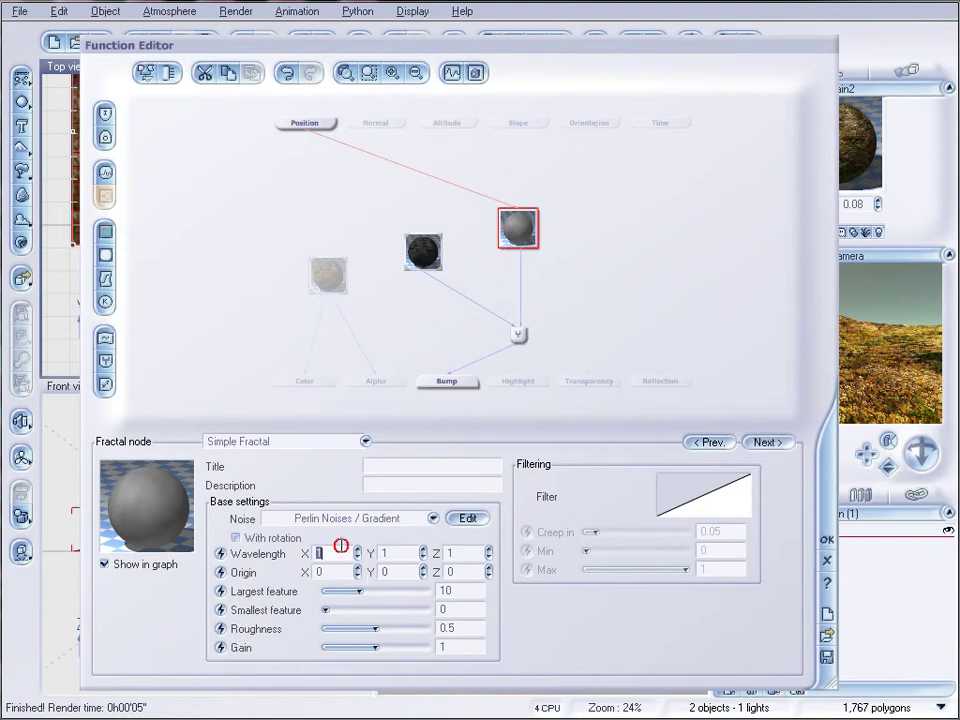
pyautogui.write('.1')
pyautogui.click(394, 553)
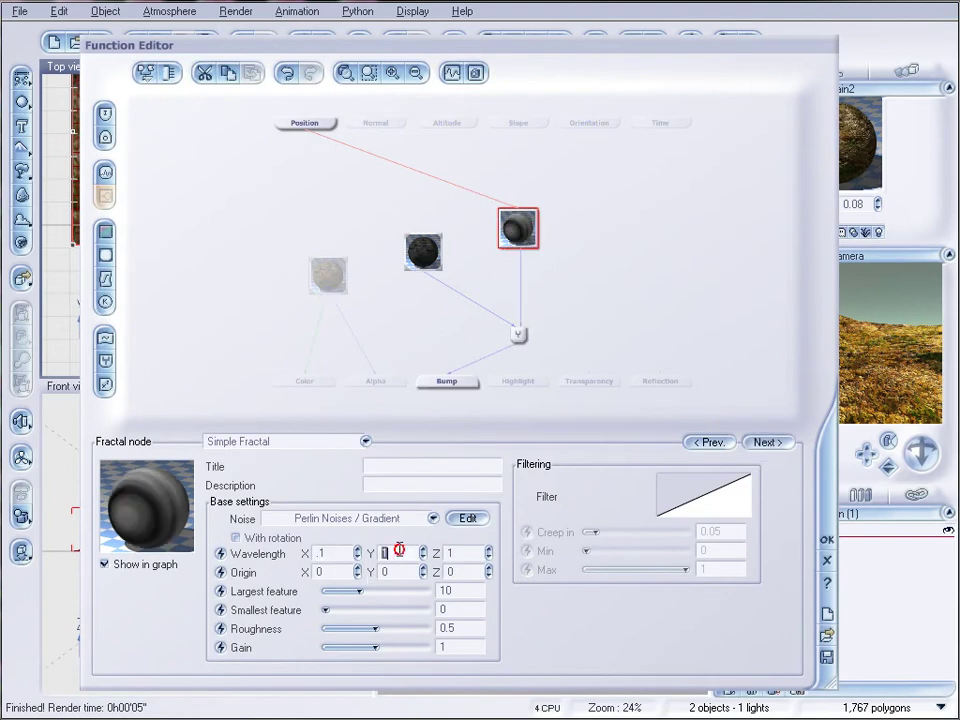
pyautogui.write('.1')
pyautogui.click(460, 555)
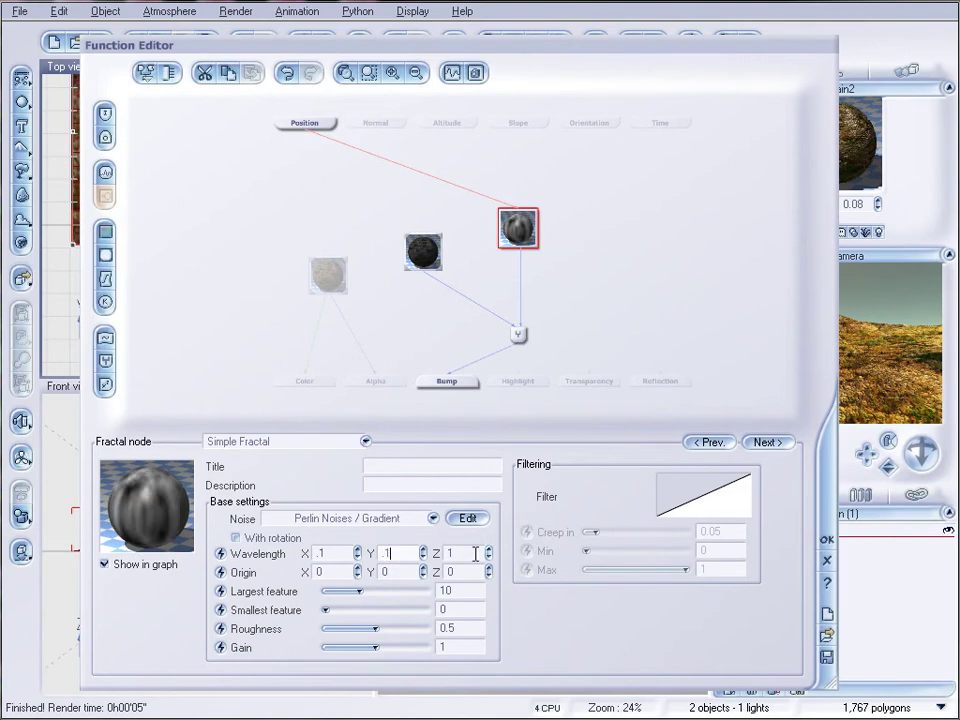
pyautogui.write('.1')
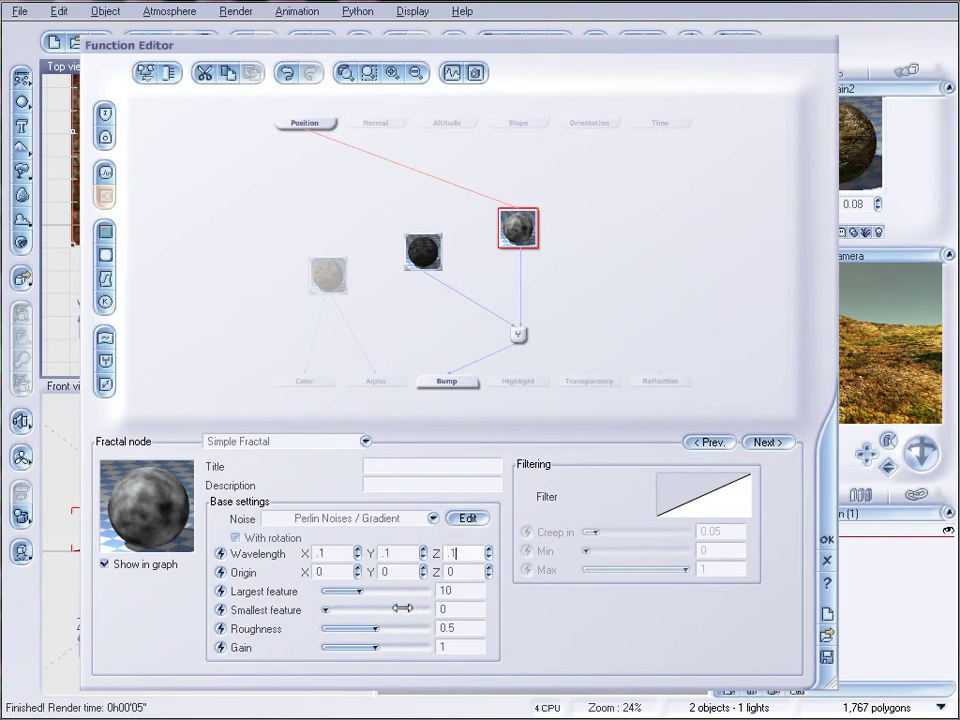
pyautogui.moveTo(358, 591); pyautogui.dragTo(410, 646)
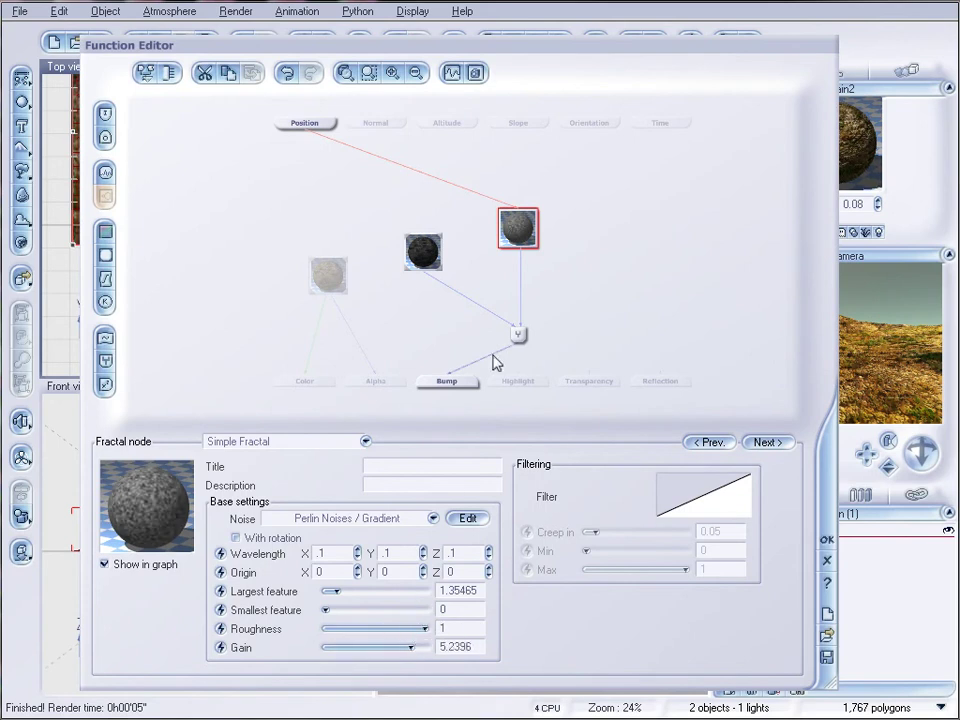
# - Lower the Blender ratio to 0.429825 and accept the function graph
pyautogui.click(518, 335)
pyautogui.moveTo(380, 504); pyautogui.dragTo(374, 504)
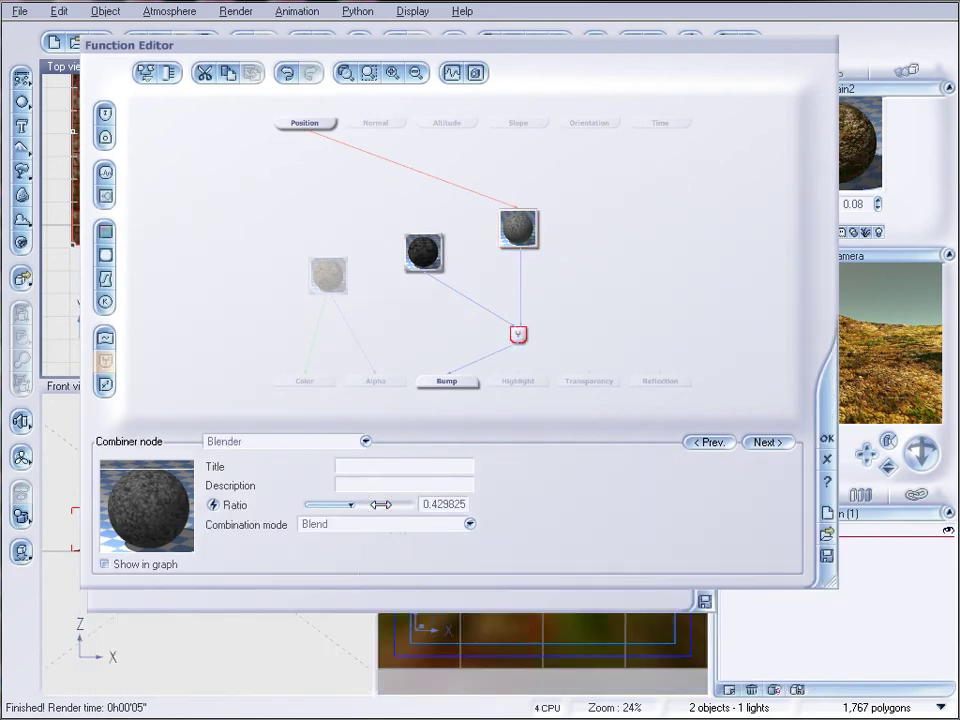
pyautogui.click(828, 440)
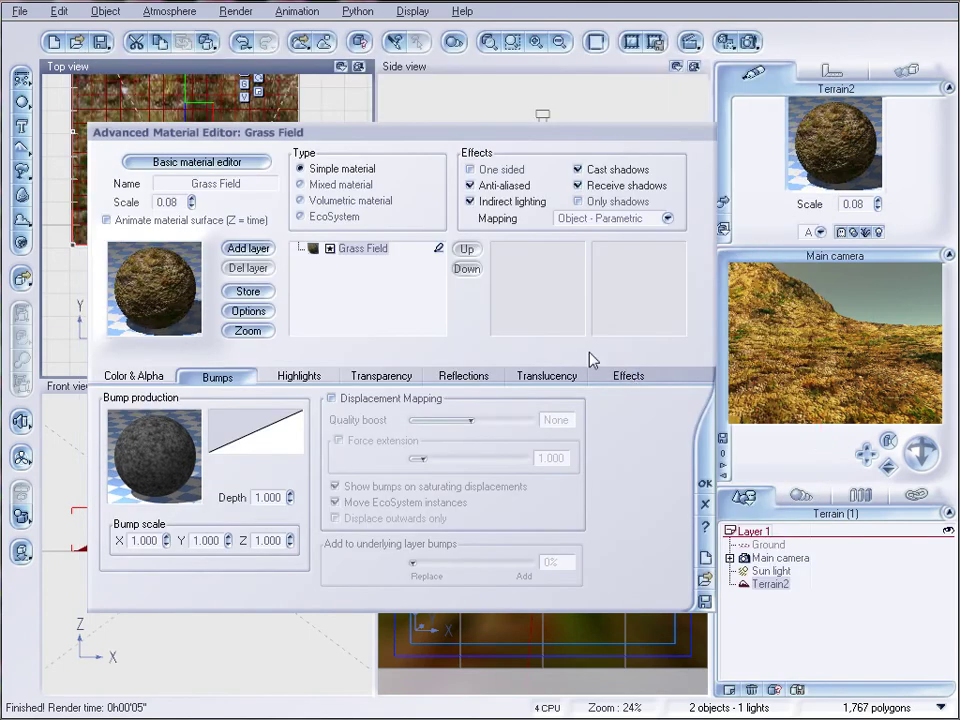
# - Render the terrain at 100% to check the fractal-blended grass bumps
pyautogui.click(752, 44)
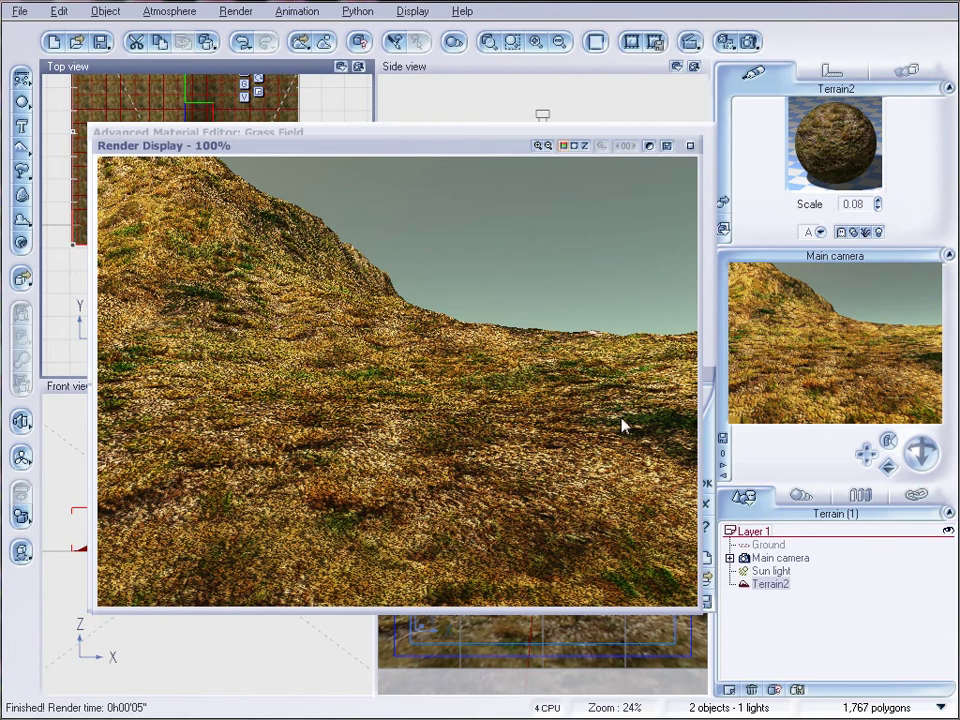
pyautogui.click(687, 146)
pyautogui.rightClick(199, 455)
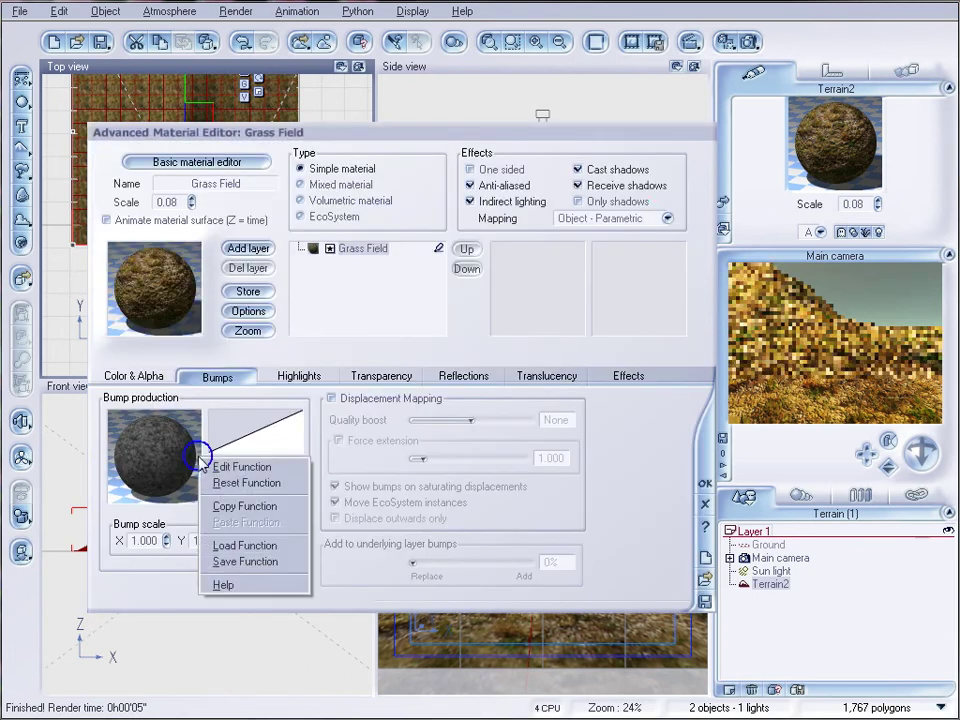
pyautogui.click(214, 464)
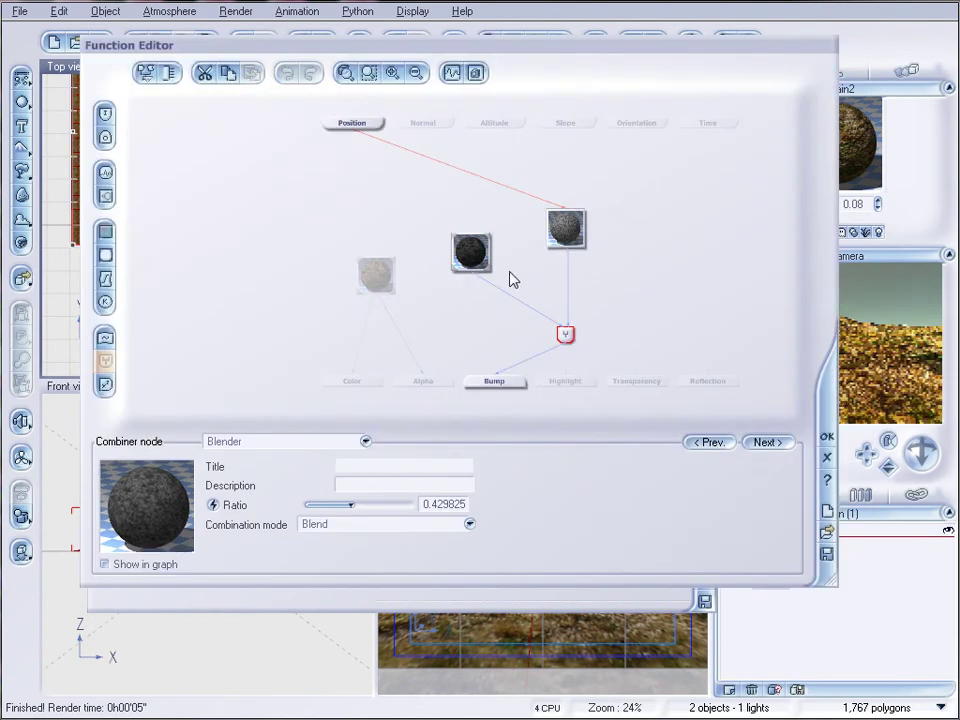
pyautogui.click(467, 253)
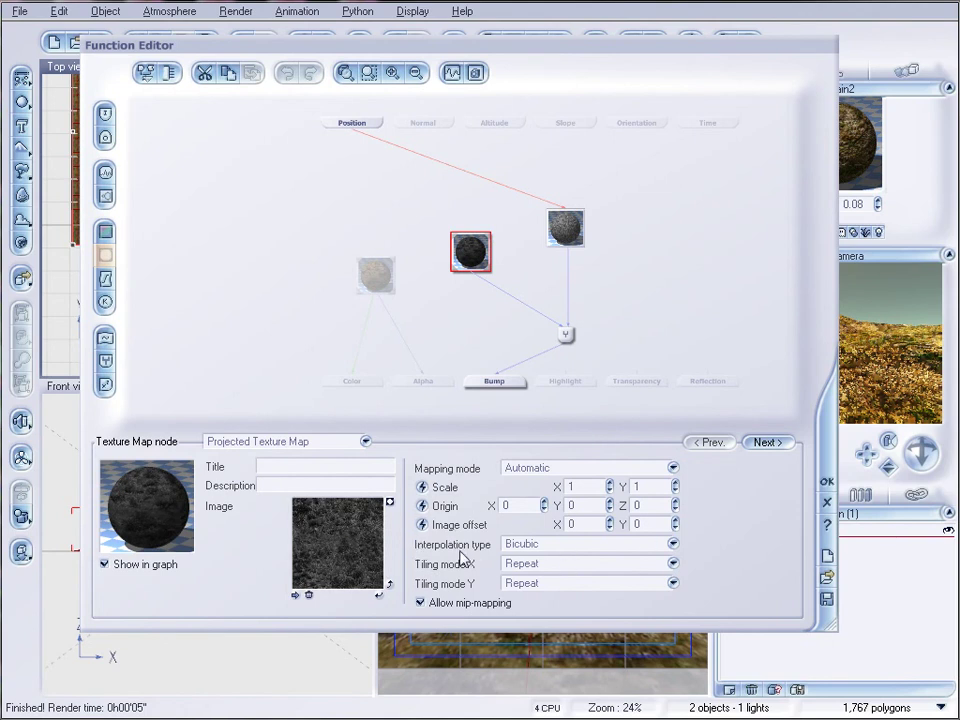
pyautogui.click(673, 544)
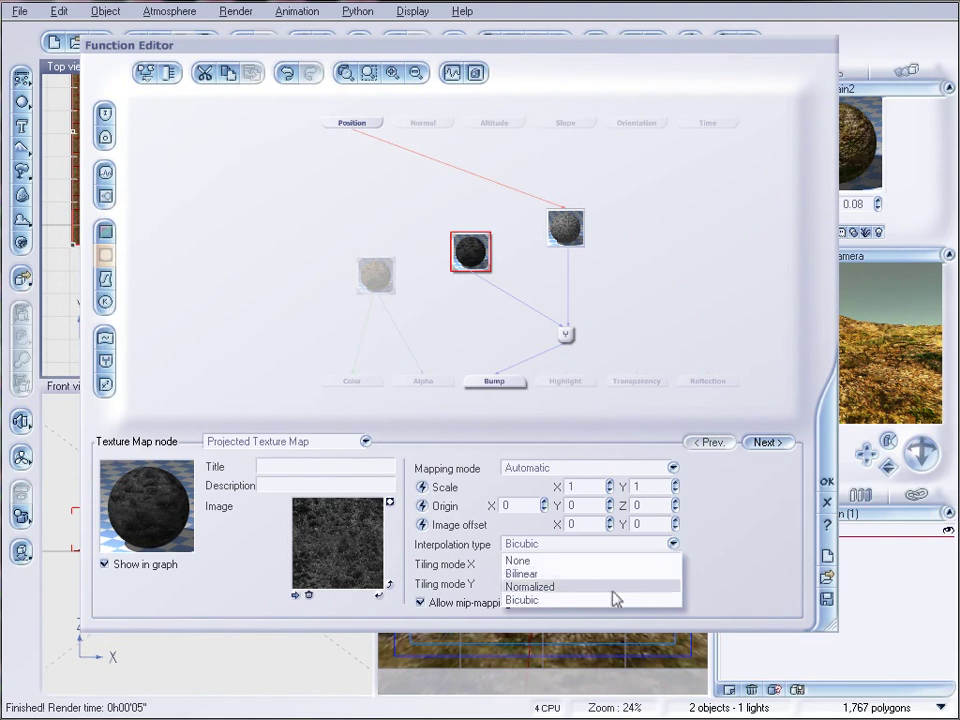
pyautogui.click(615, 600)
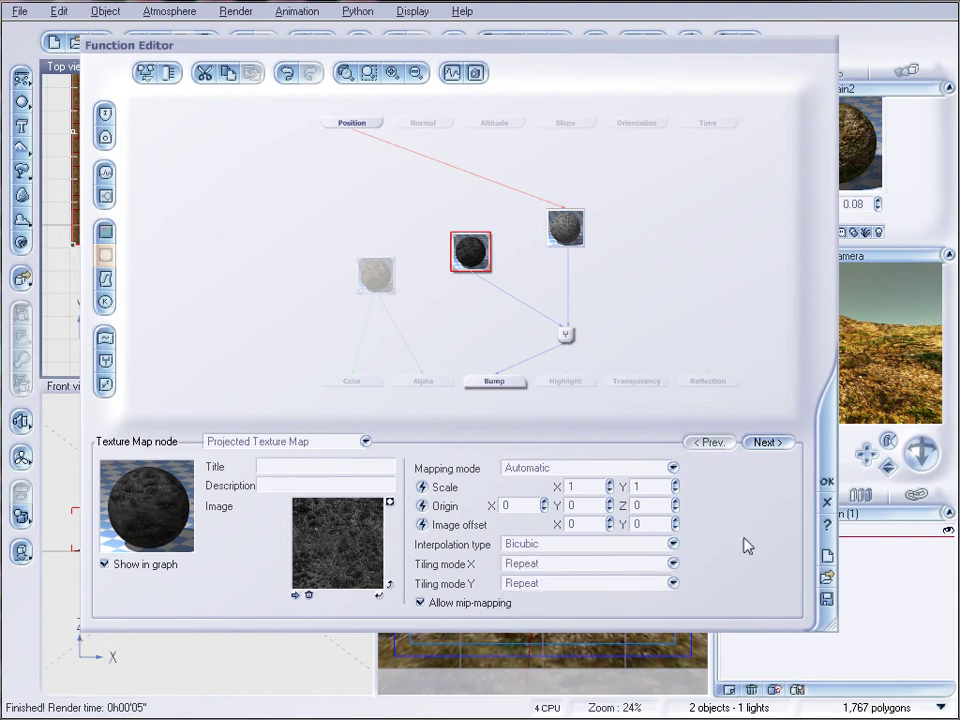
pyautogui.click(825, 484)
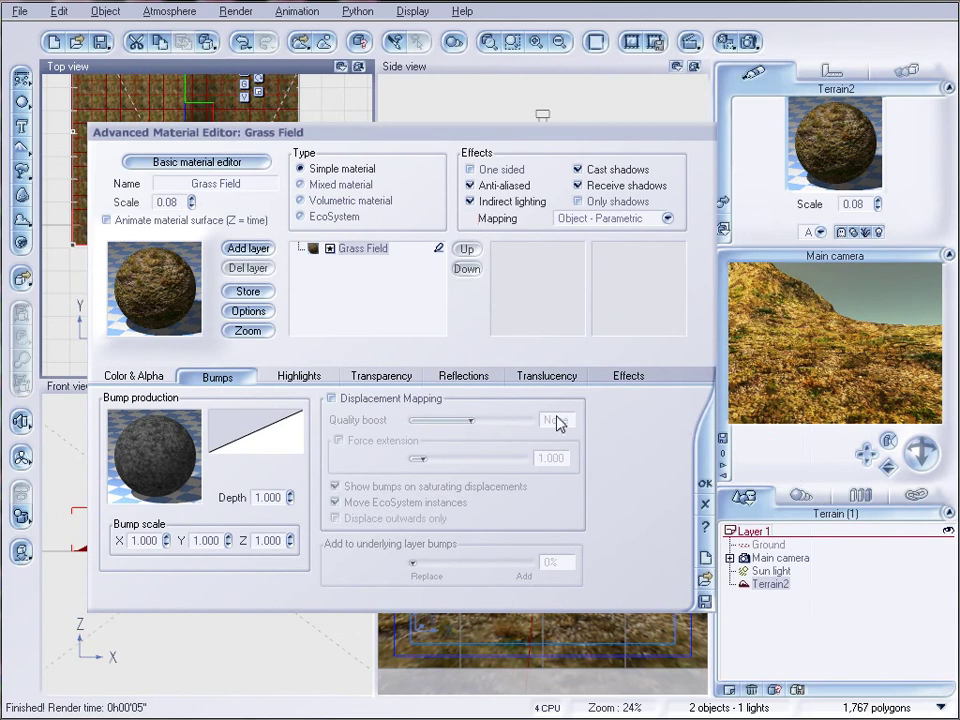
# - Accept the grass material and close the Advanced Material Editor
pyautogui.click(704, 484)
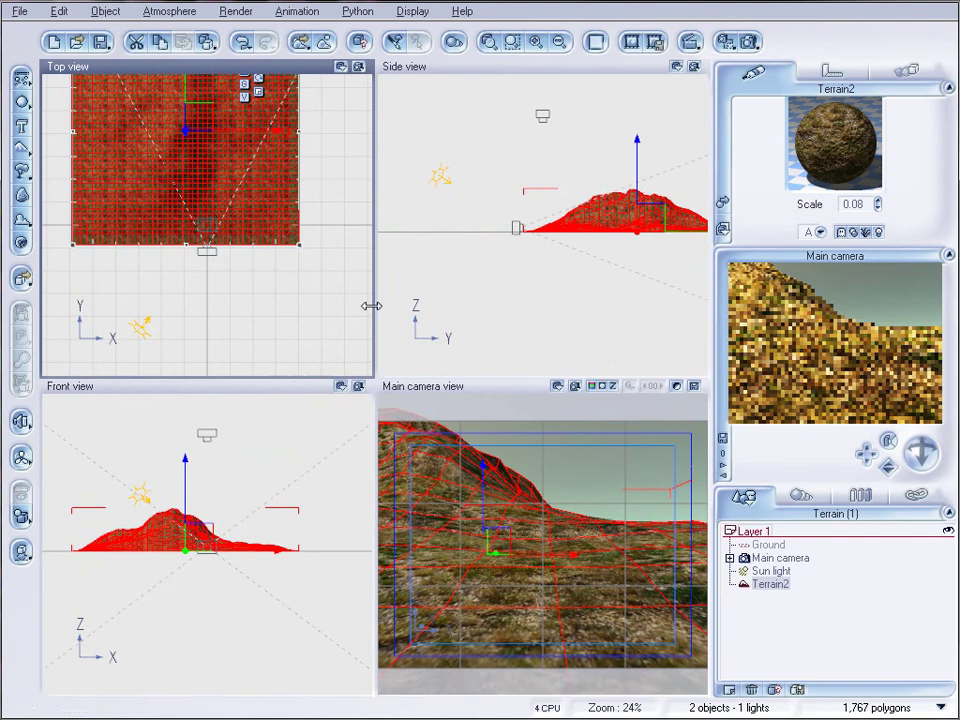